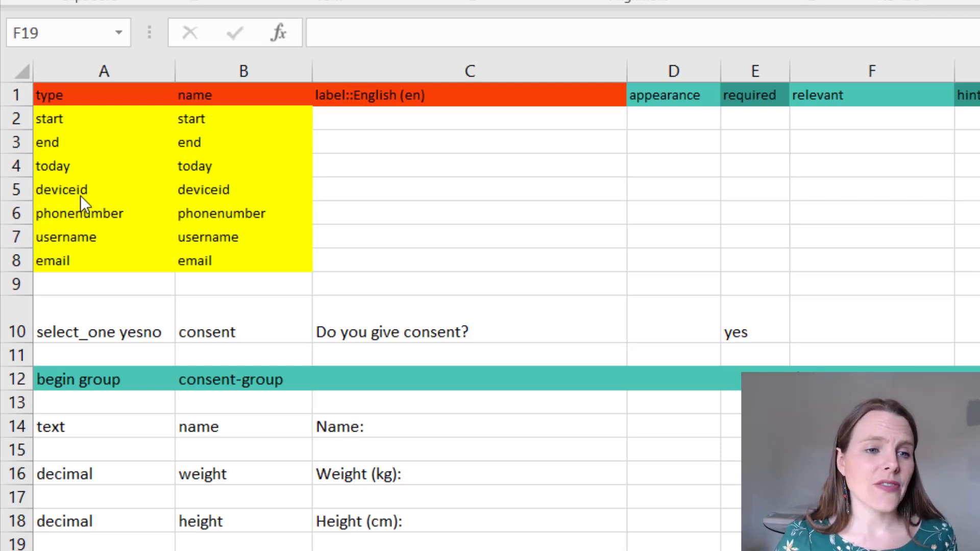
Step: Insert a blank row 9 and enter 'audit' as both its type (A9) and name (B9)
right_click(12, 285)
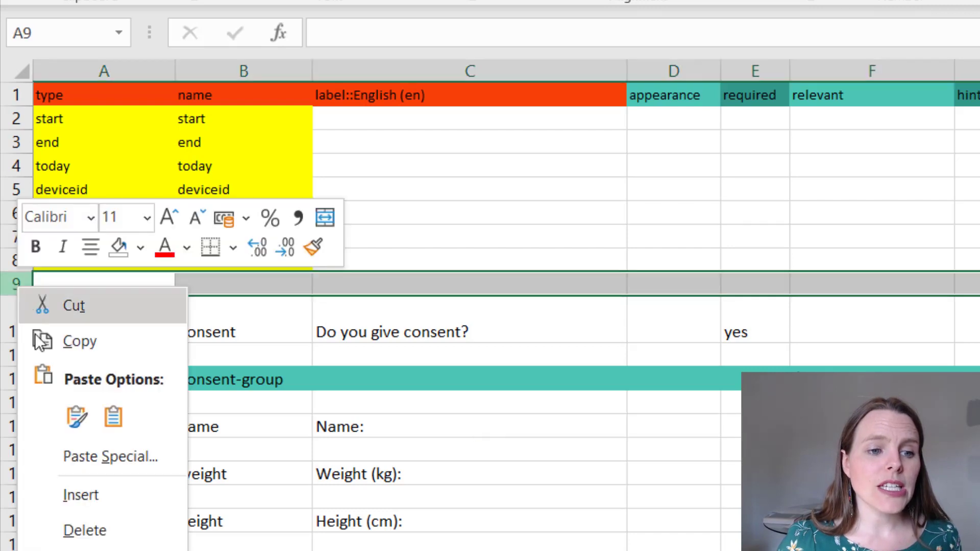
click(38, 493)
click(72, 275)
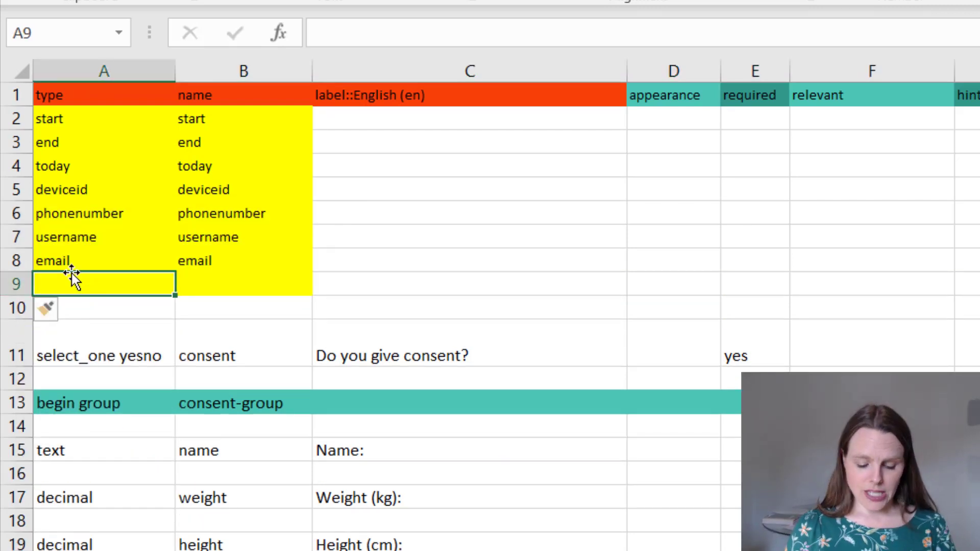
text(audit)
key(Tab)
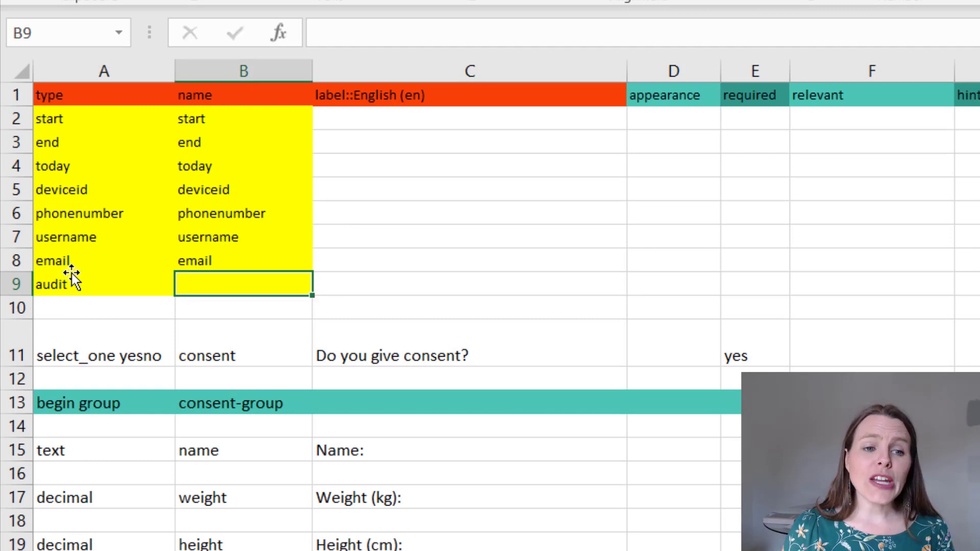
text(audit)
key(Return)
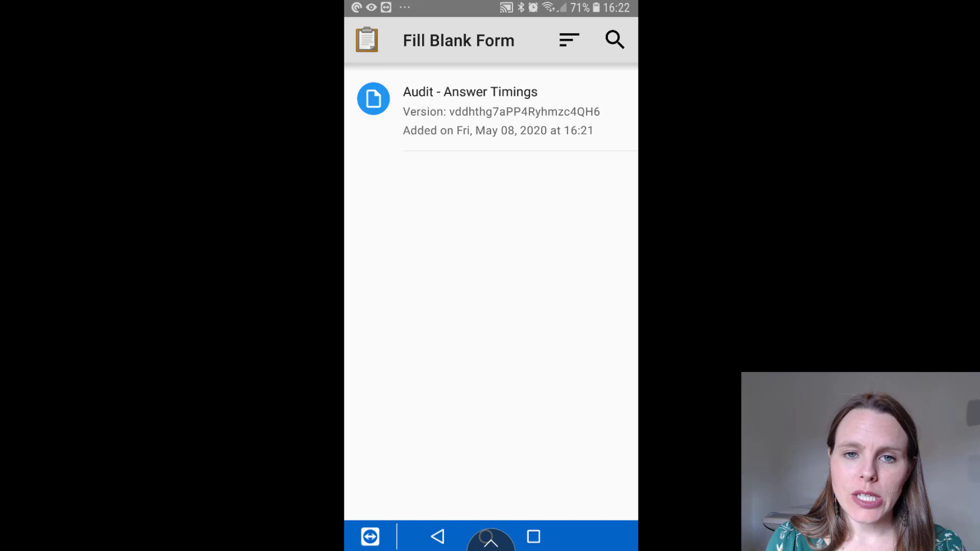
Step: Fill in Audit - Answer Timings with consent yes, a name, weight 56.9, height 165, Female, and finalize
click(470, 110)
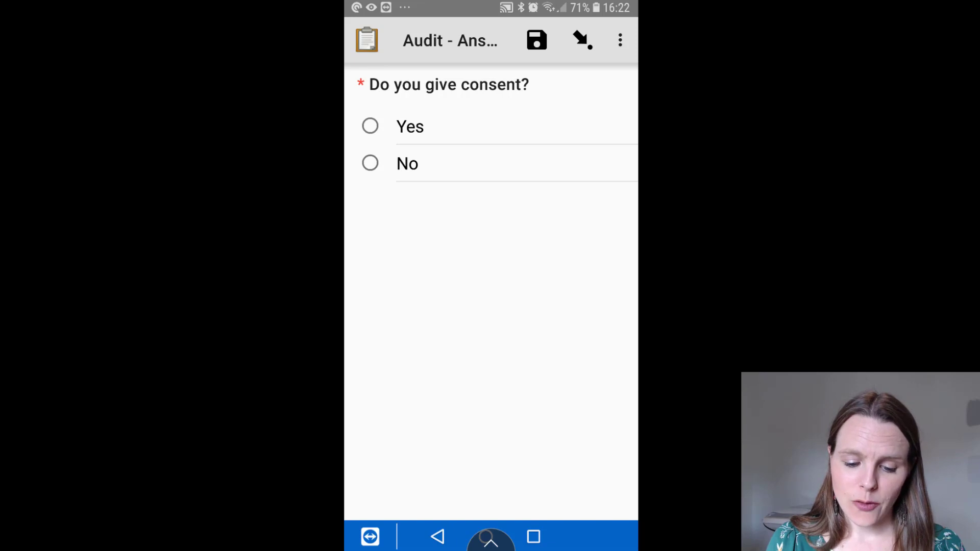
click(370, 127)
text(Maria)
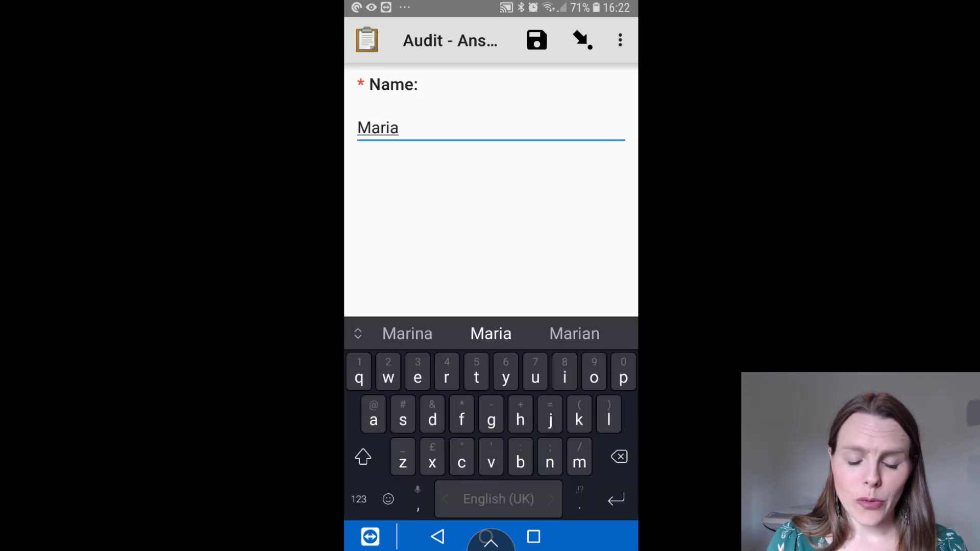
key(Return)
text(56.9)
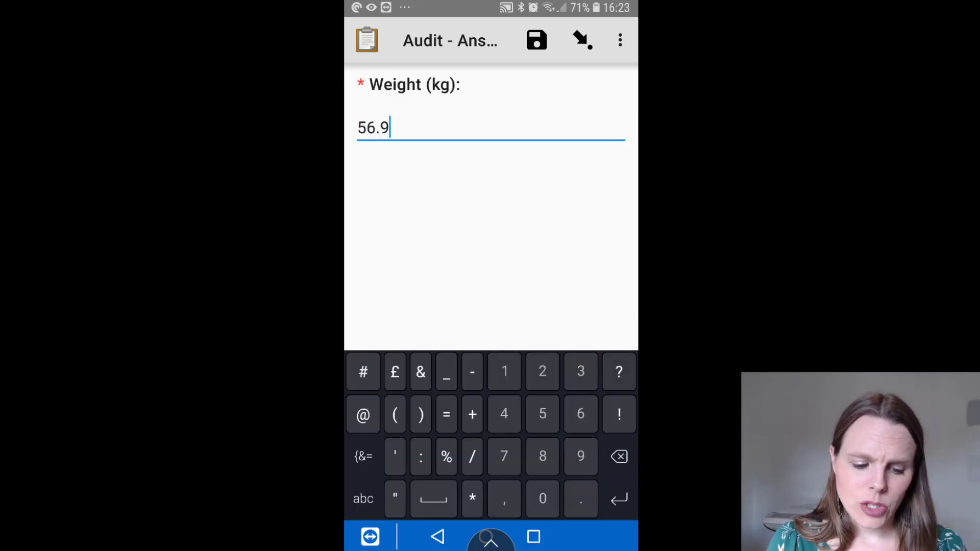
key(Return)
text(165)
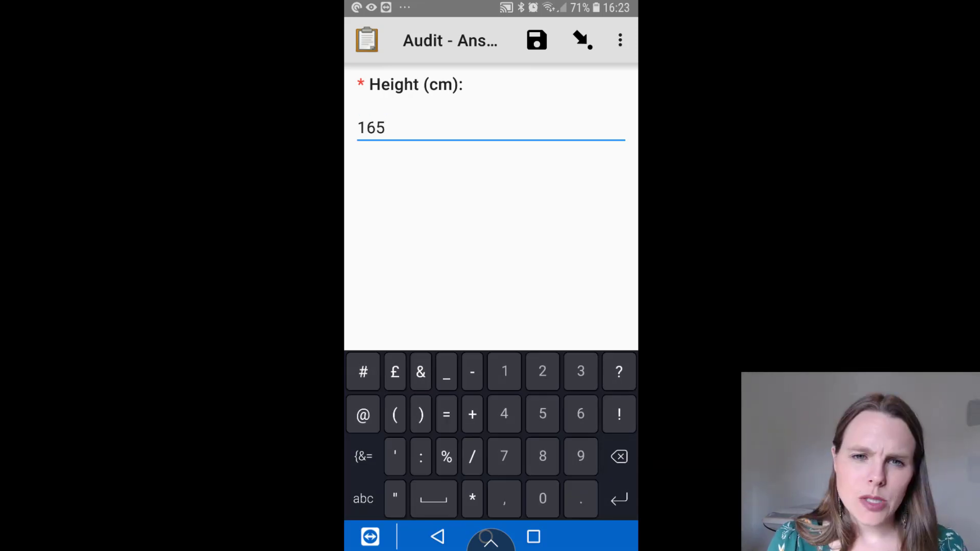
key(Return)
click(370, 162)
click(491, 377)
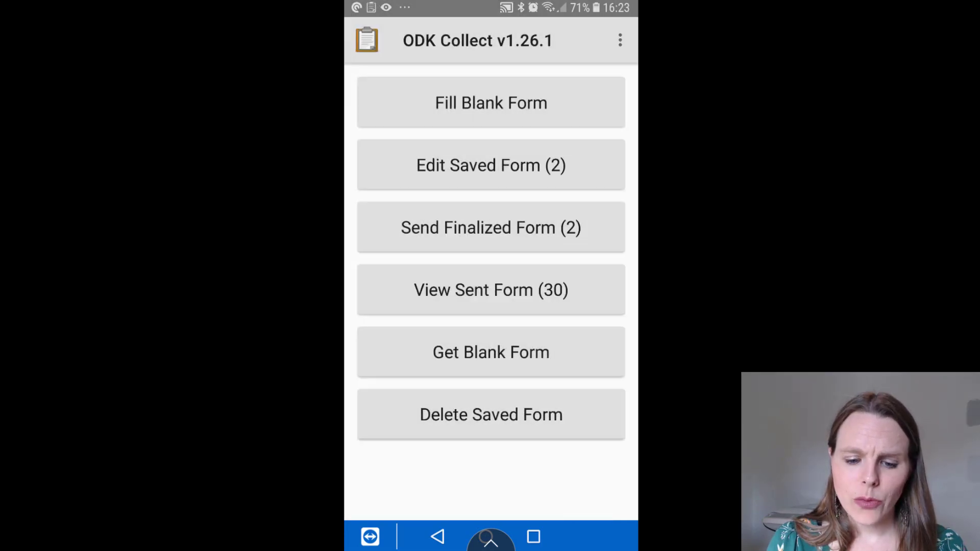
Step: Start another Audit - Answer Timings form, answering consent yes, a name and weight 80
click(536, 92)
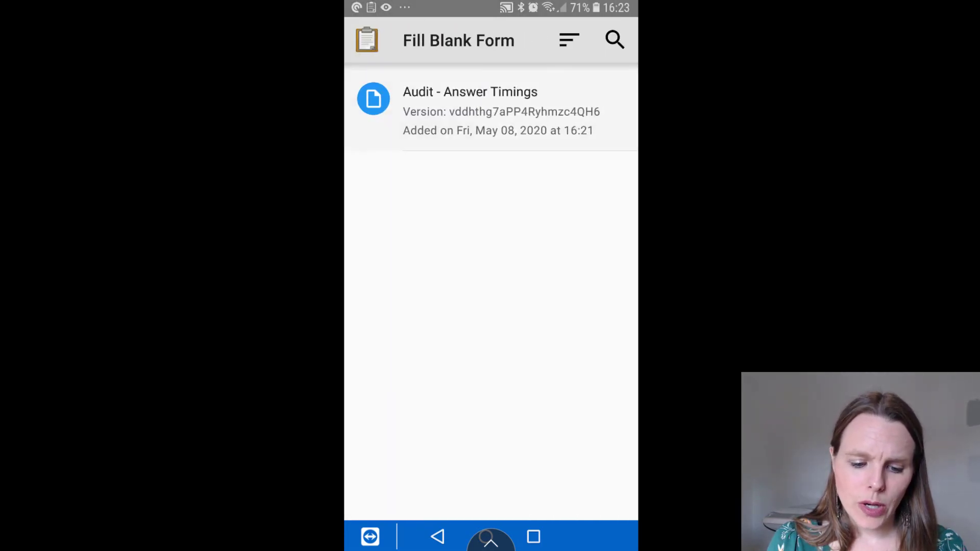
click(482, 102)
click(371, 126)
drag(562, 307, 409, 307)
text(David)
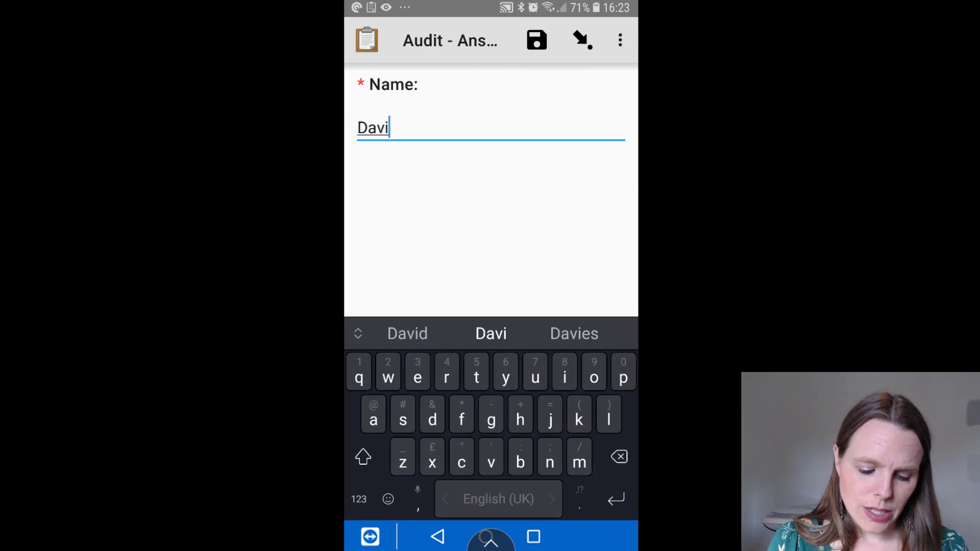
drag(562, 230, 409, 230)
text(80)
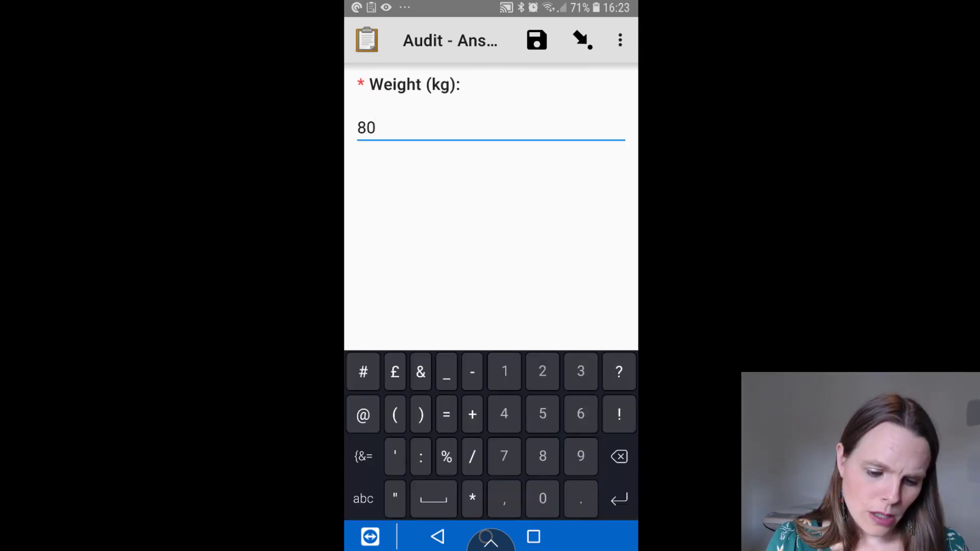
Step: Enter height 180, choose Male, and save the second submission as finalized
drag(562, 230, 408, 230)
text(180)
drag(562, 230, 408, 230)
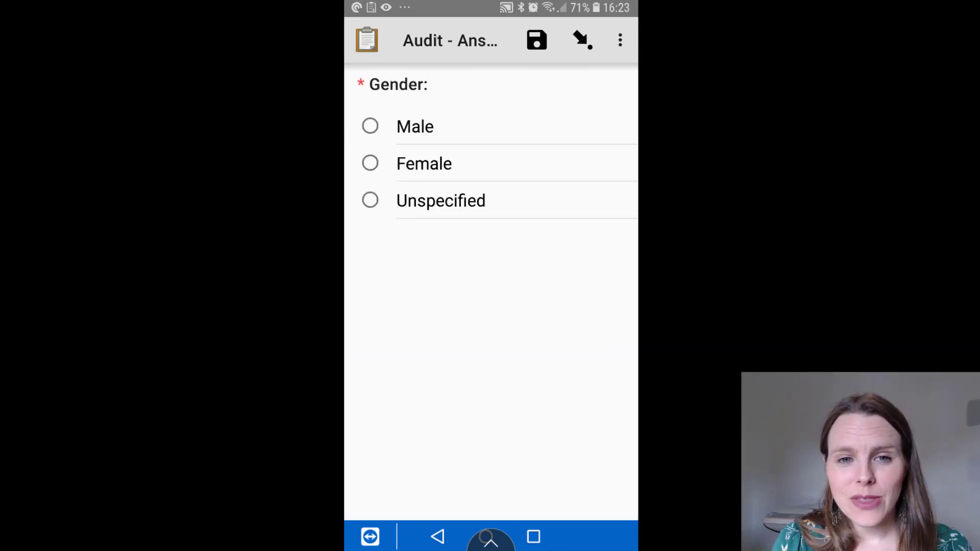
click(370, 125)
drag(562, 229, 408, 230)
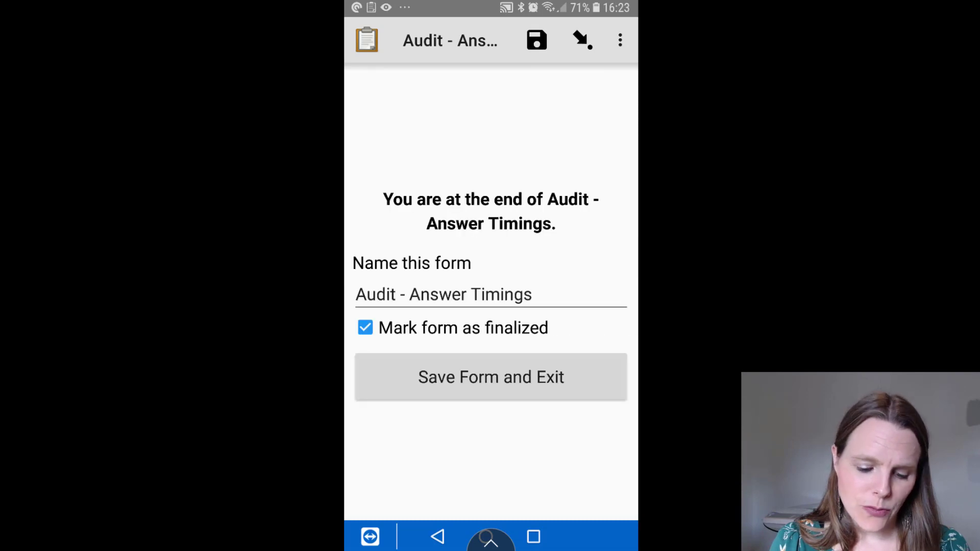
click(491, 376)
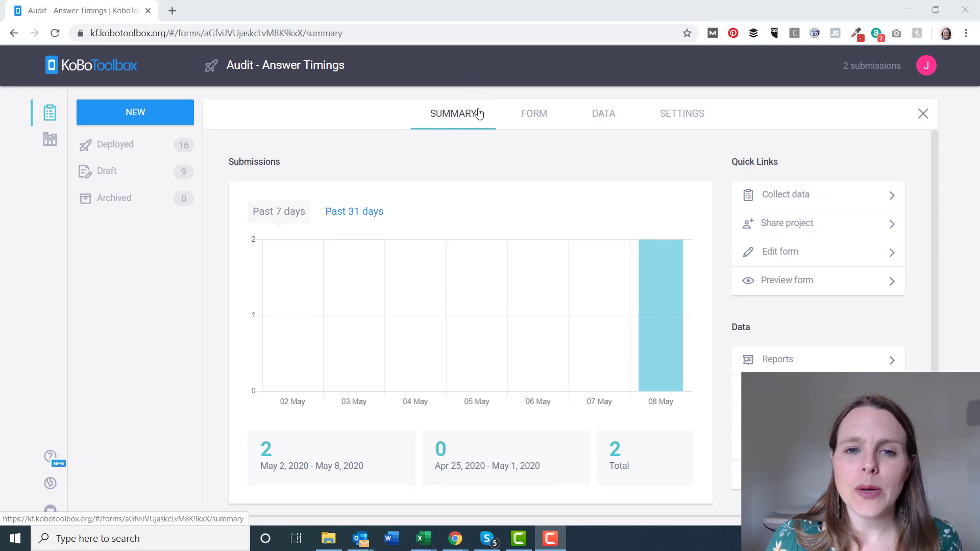
Step: Create a new XLS export of the submissions on the Downloads page and download its file
click(608, 115)
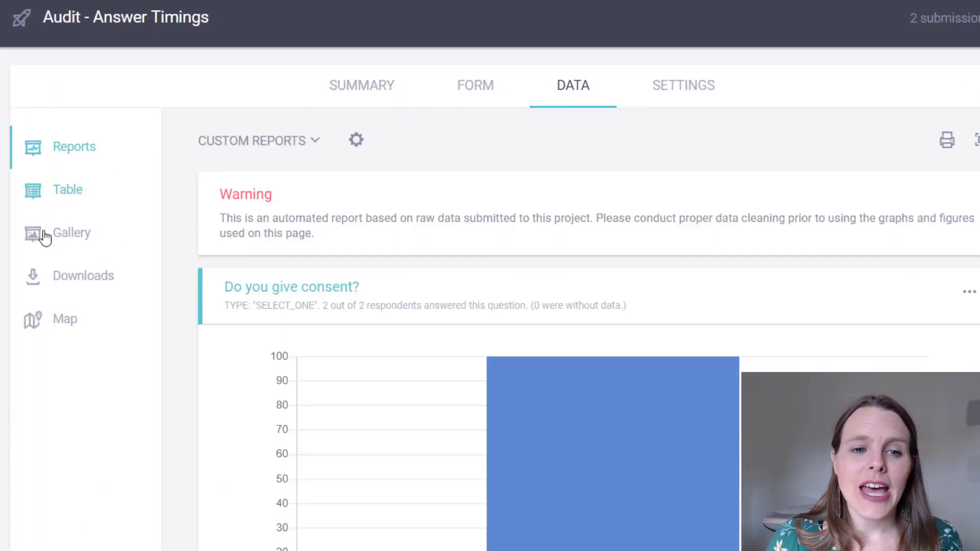
click(61, 282)
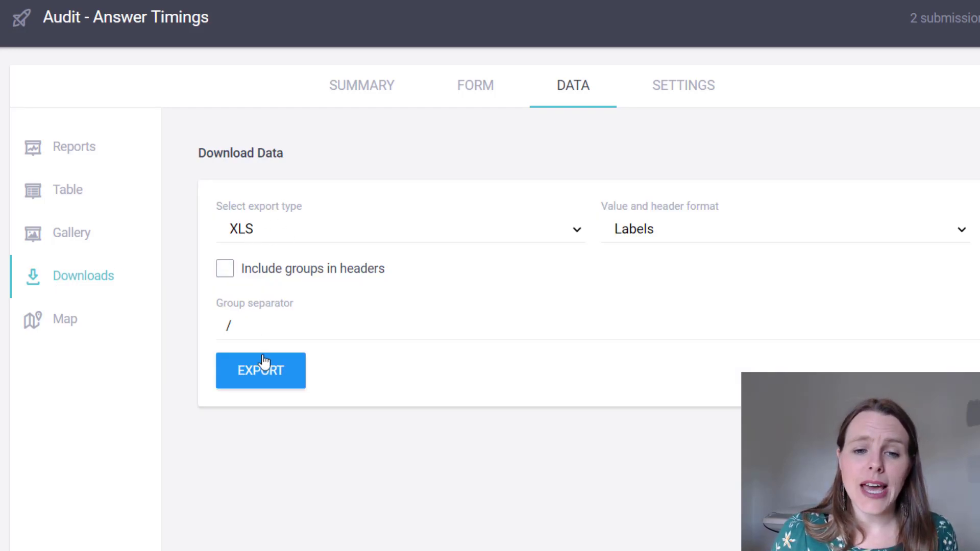
click(262, 376)
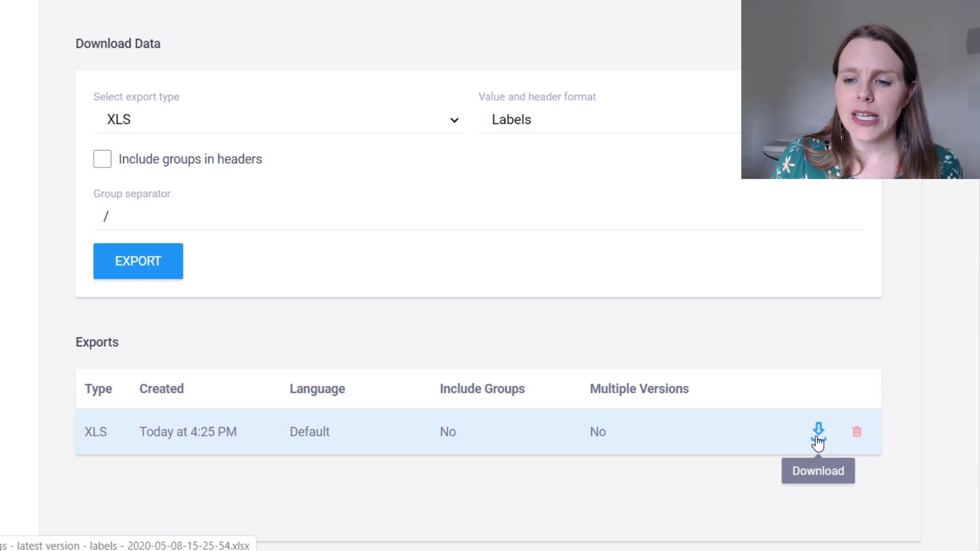
click(819, 442)
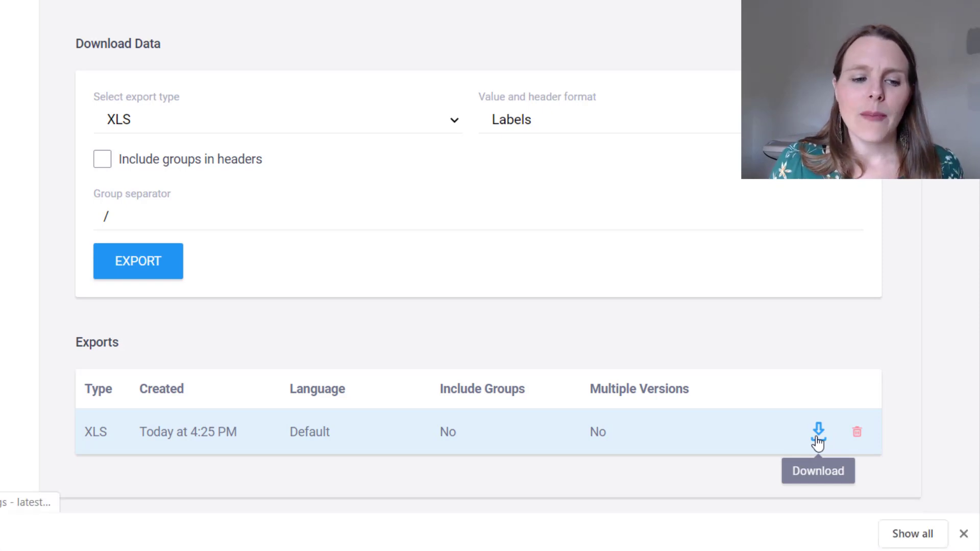
Step: Create a Media Attachments (ZIP) export and download the generated zip file
click(148, 121)
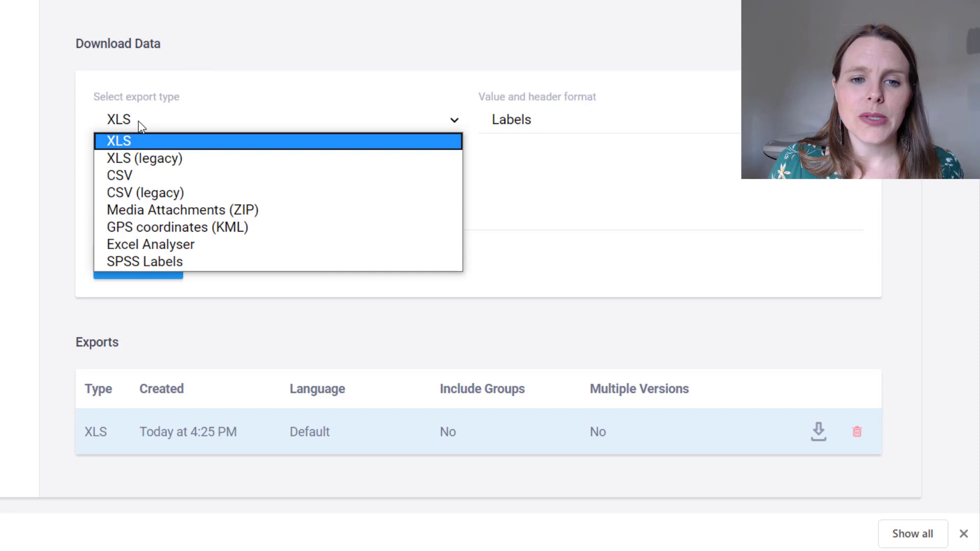
click(117, 212)
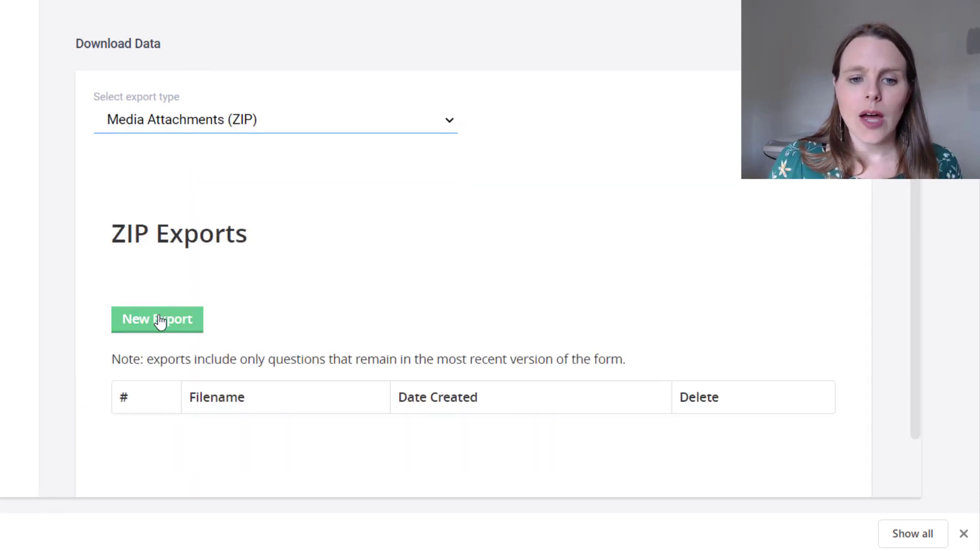
click(160, 321)
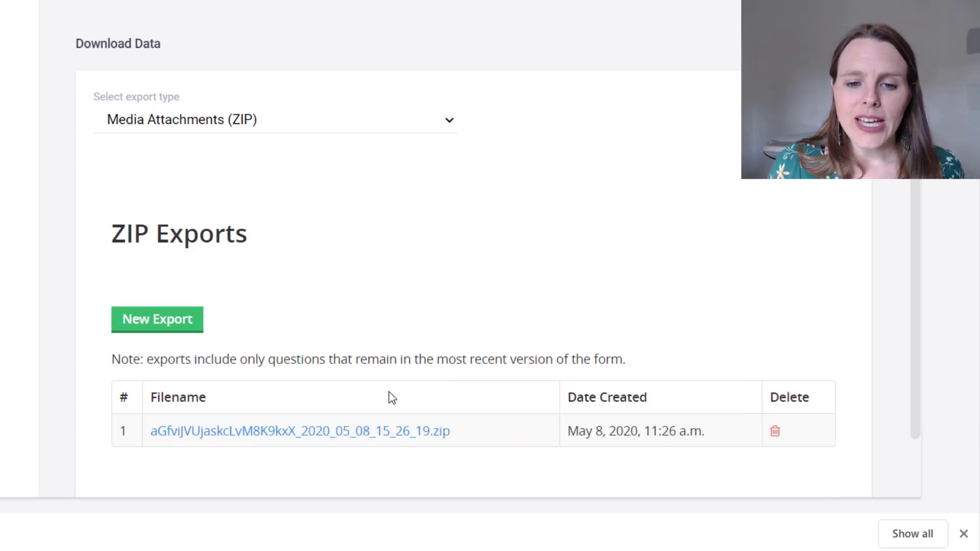
click(257, 437)
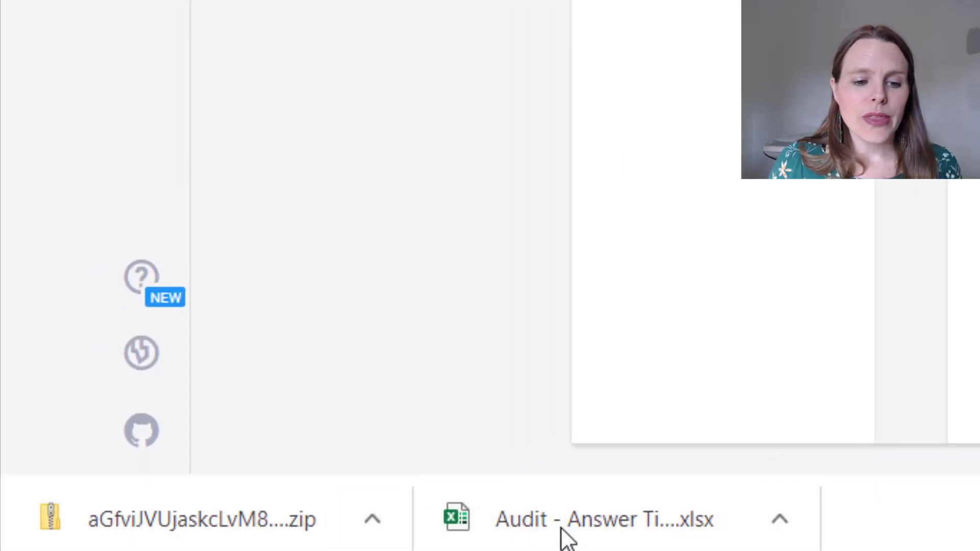
Step: Open the downloaded XLS export in Excel, enable editing, and AutoFit all columns
click(1, 533)
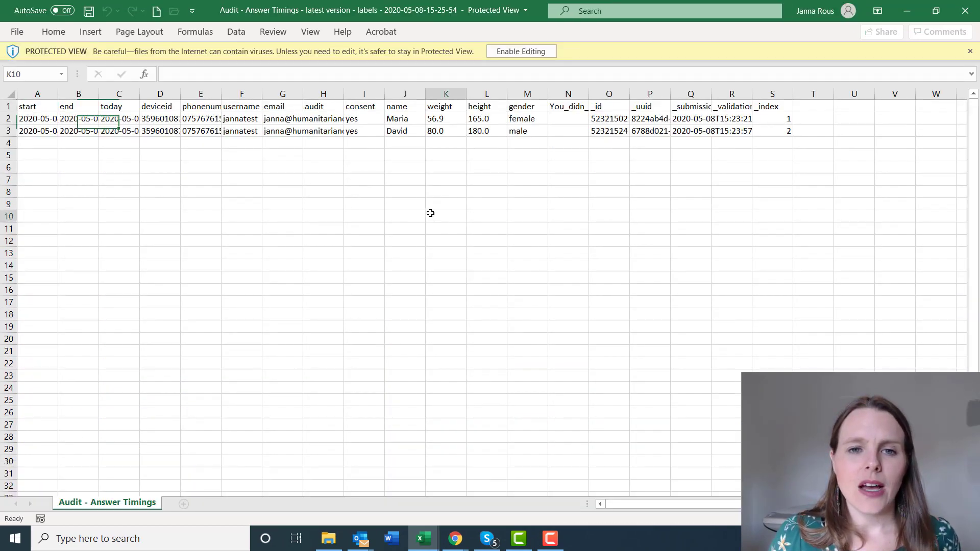
click(522, 52)
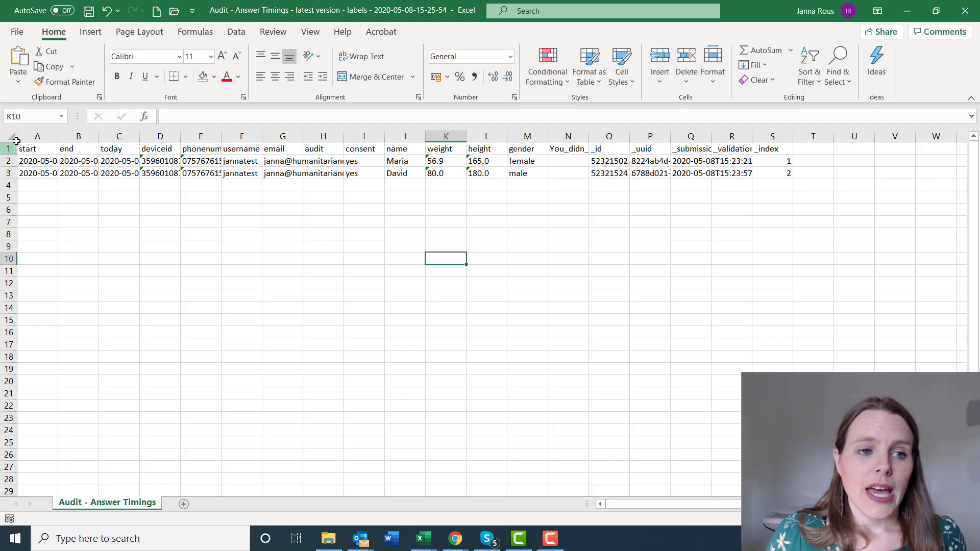
click(16, 141)
double_click(180, 137)
click(268, 195)
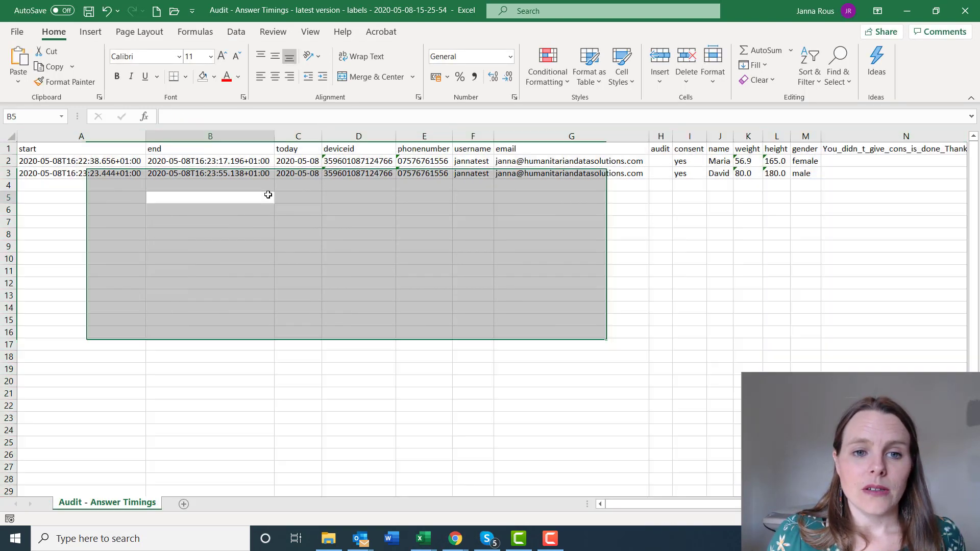
Step: Review the header columns from username to height, then switch back to the browser
click(472, 137)
key(Right)
key(Right)
key(Right)
key(Right)
key(Right)
key(Right)
key(Right)
key(Right)
key(Right)
key(Right)
key(Right)
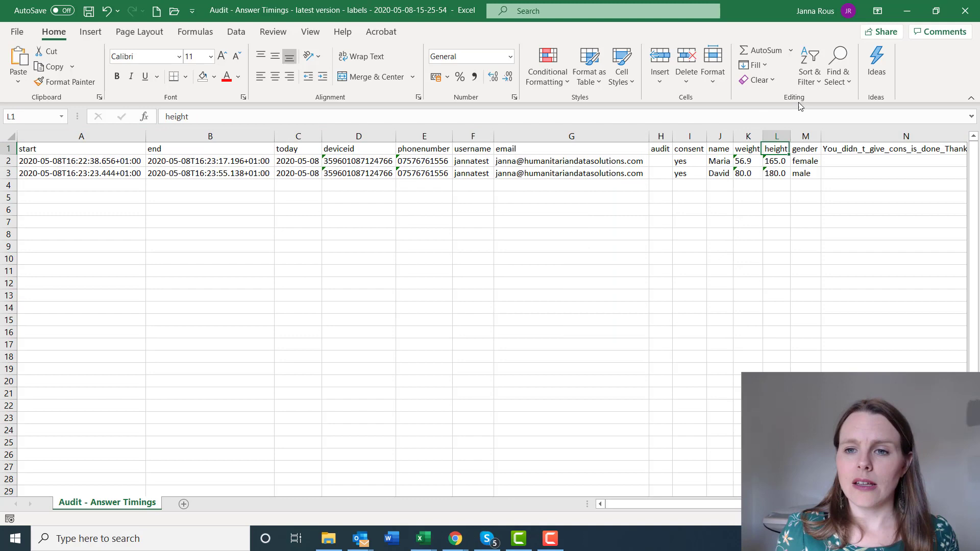
key(Right)
key(Right)
key(Left)
key(Left)
key(Left)
key(Left)
key(Left)
key(Left)
key(Left)
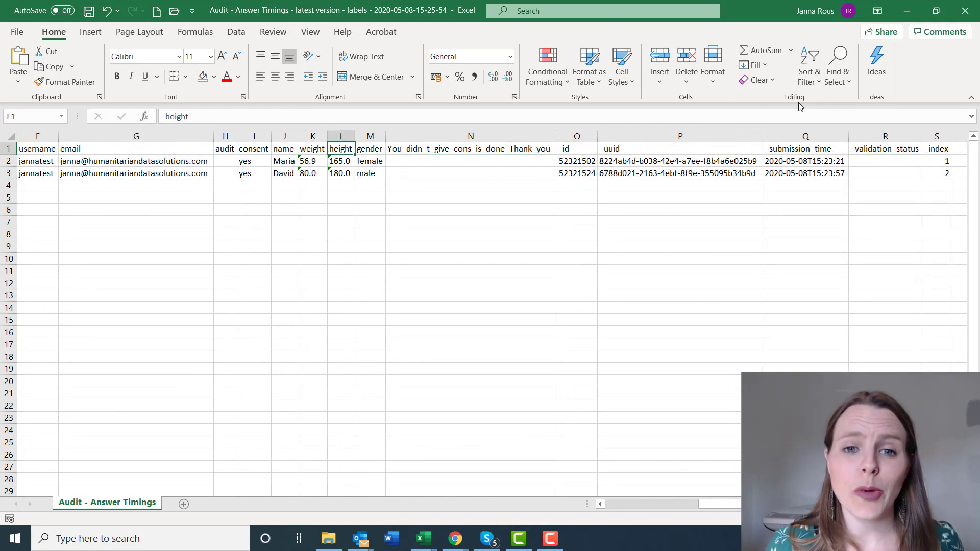
key(alt+Tab)
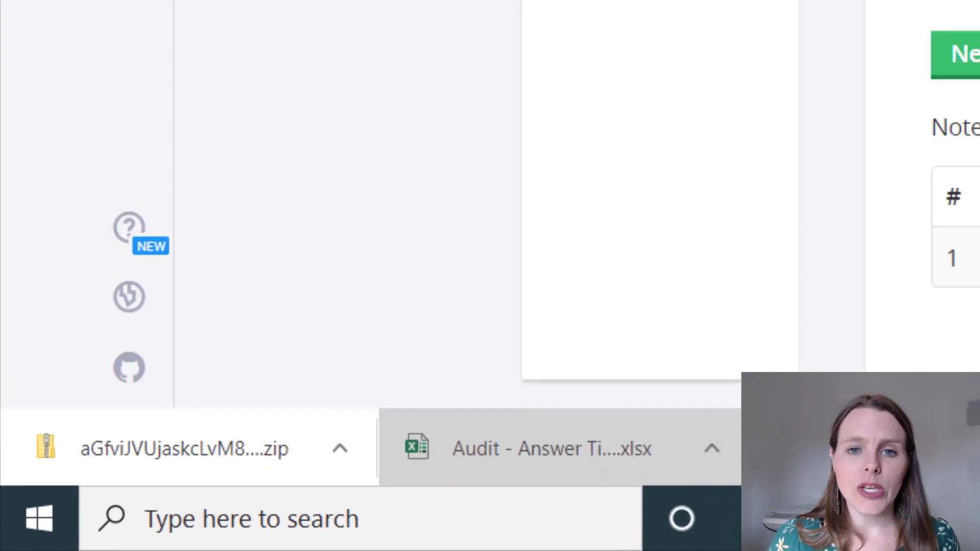
Step: Open the downloaded zip and browse into jannadata › attachments › 84b930516e1740ef8bb3672b4b74e269
click(185, 444)
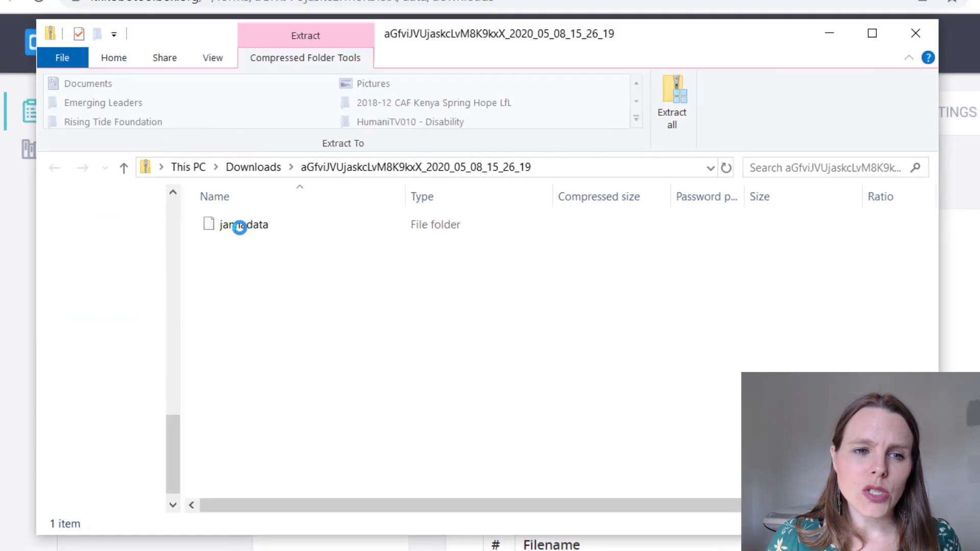
click(241, 229)
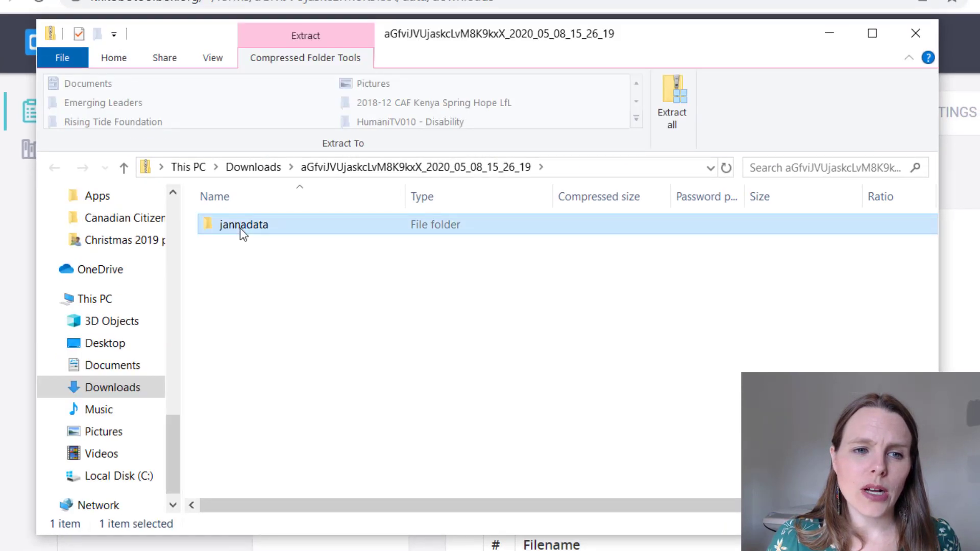
double_click(242, 227)
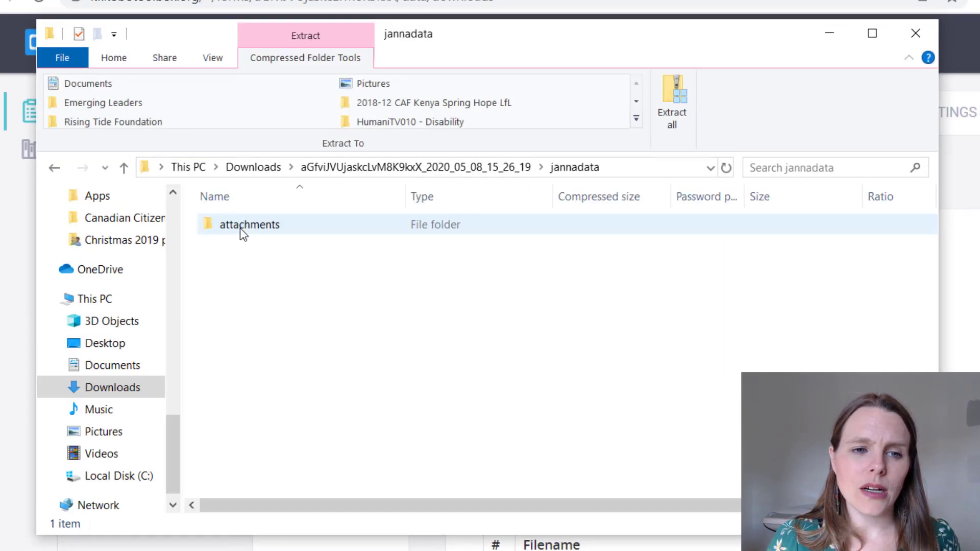
click(243, 229)
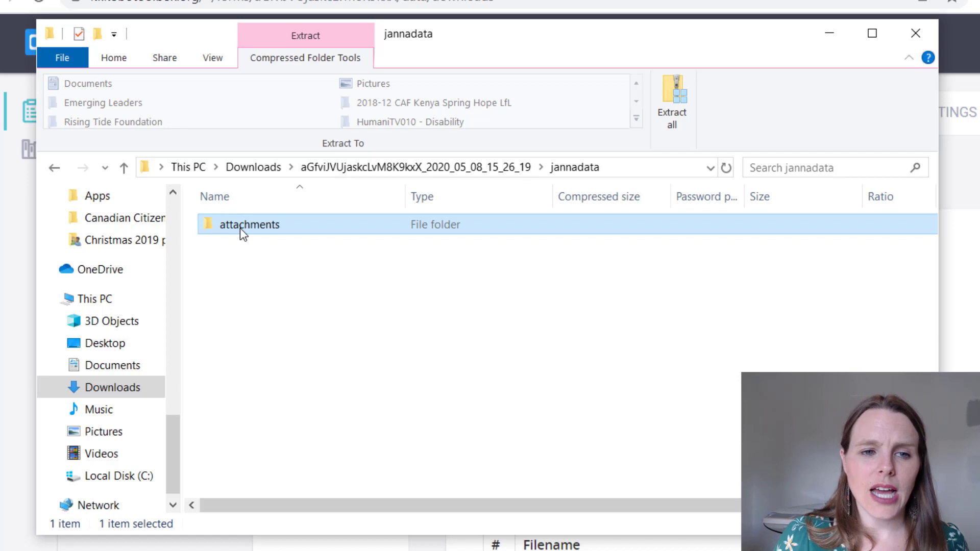
double_click(241, 229)
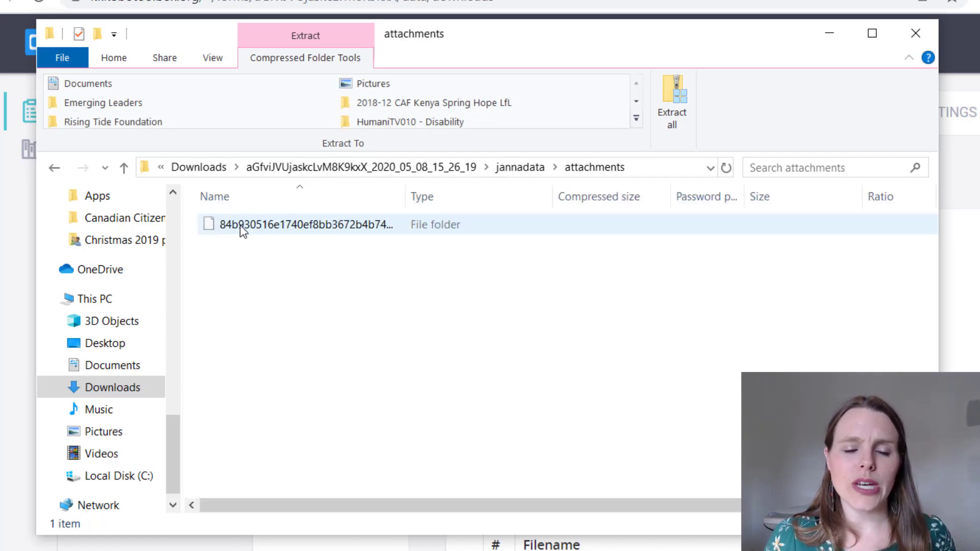
double_click(240, 225)
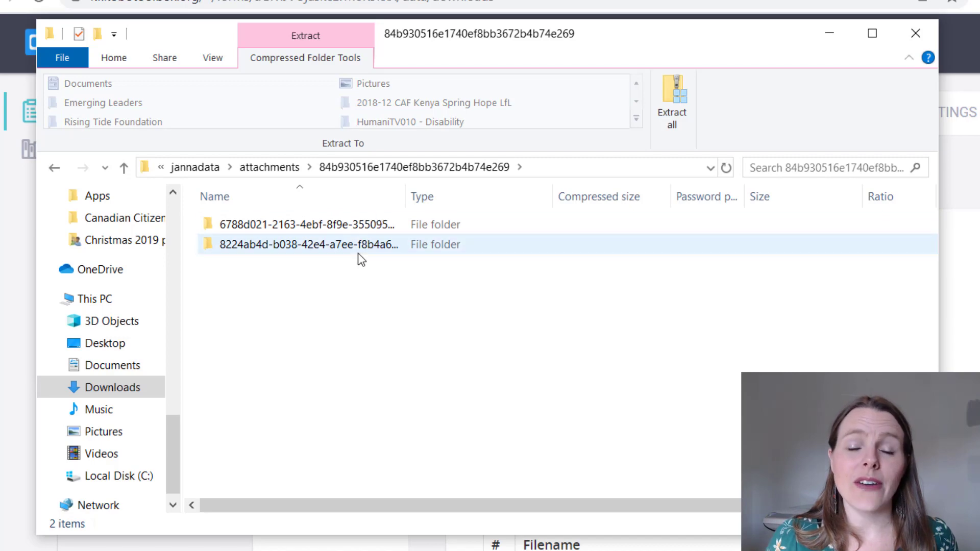
key(alt+Tab)
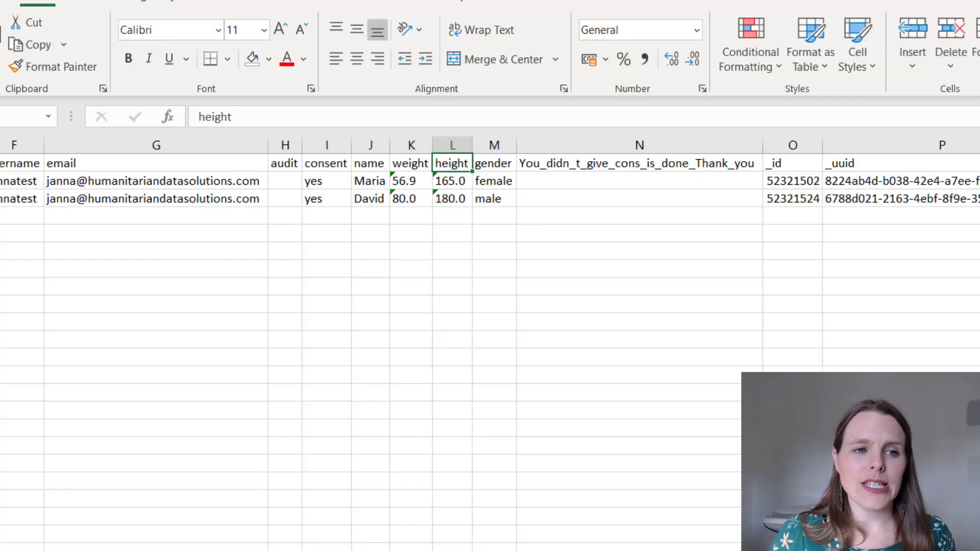
drag(2, 181, 3, 198)
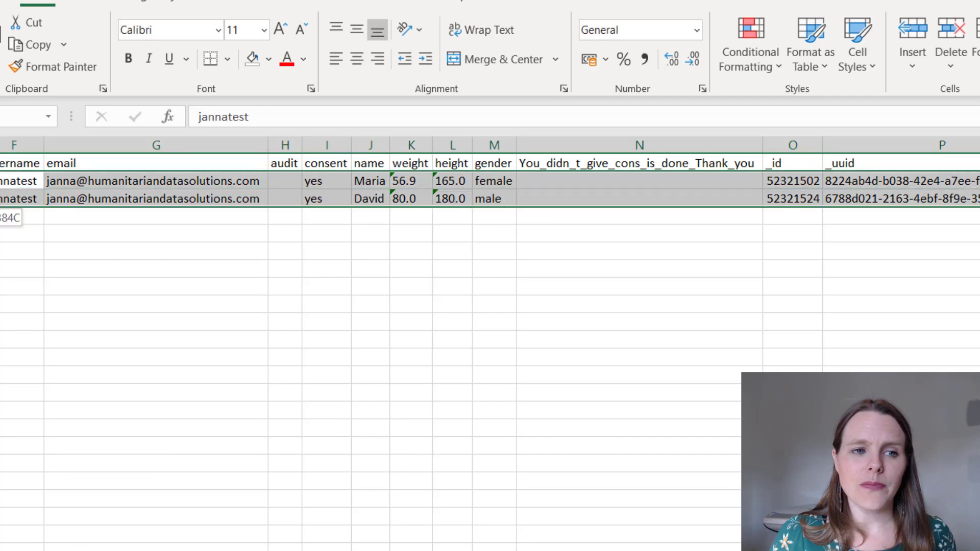
click(856, 149)
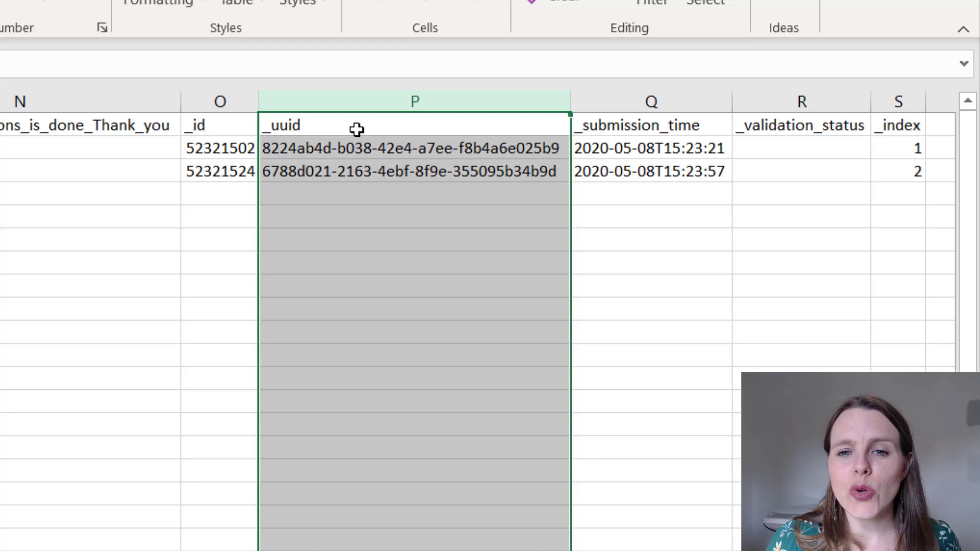
click(319, 150)
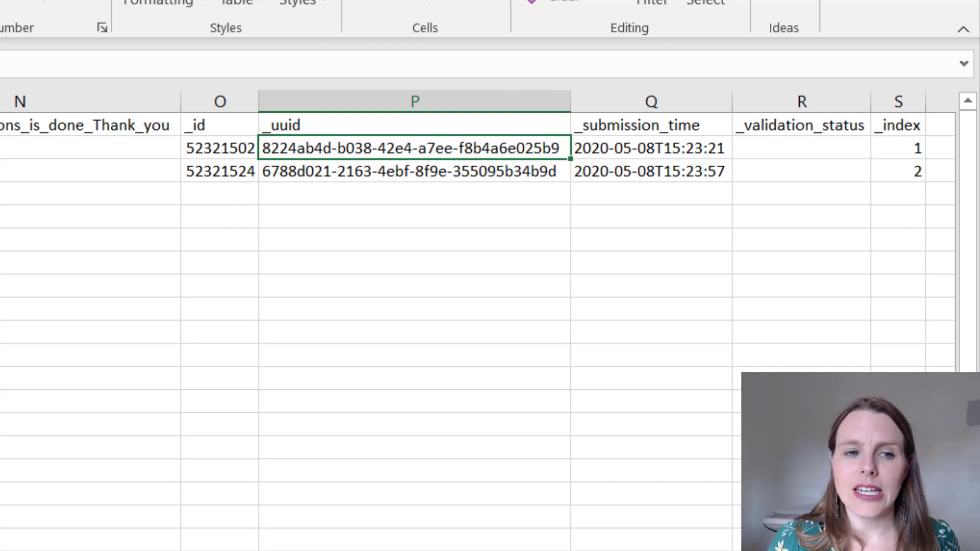
key(shift+space)
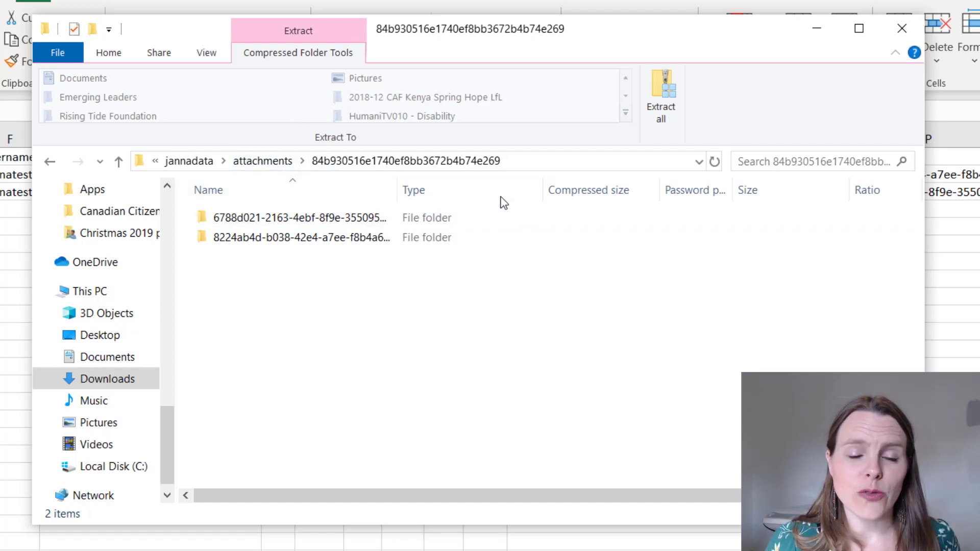
Step: Open submission folder 8224ab4d-b038-42e4-a7ee-f8b4a6e025b9 and launch its audit file in Excel
click(226, 244)
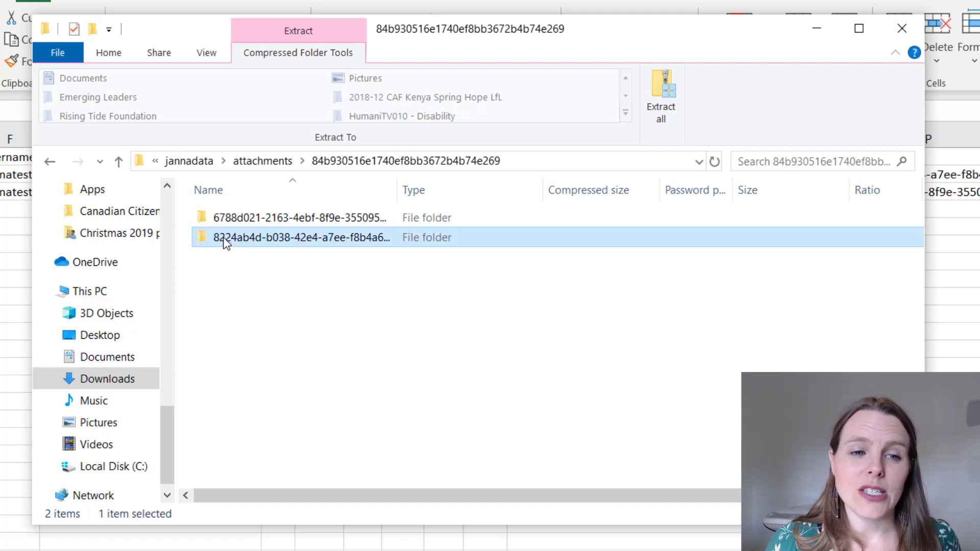
double_click(226, 244)
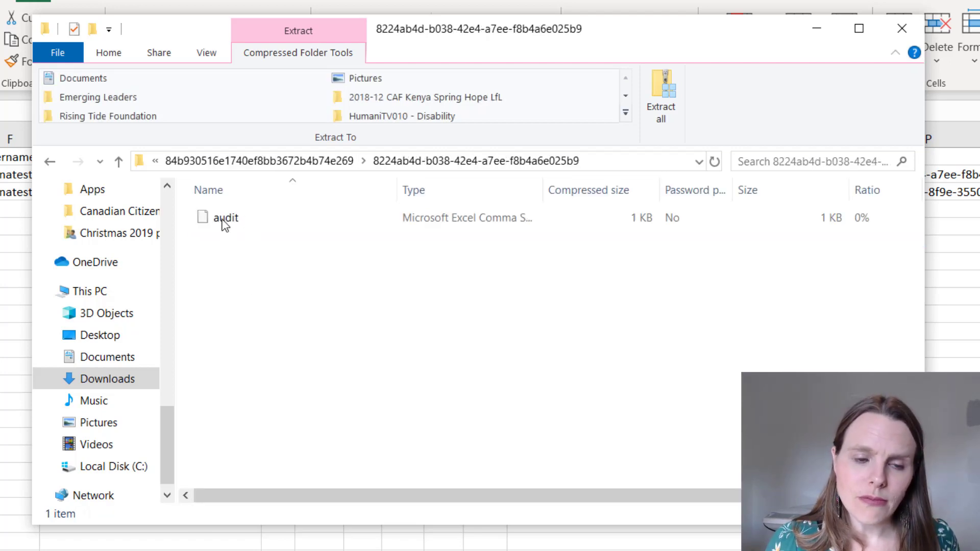
click(222, 225)
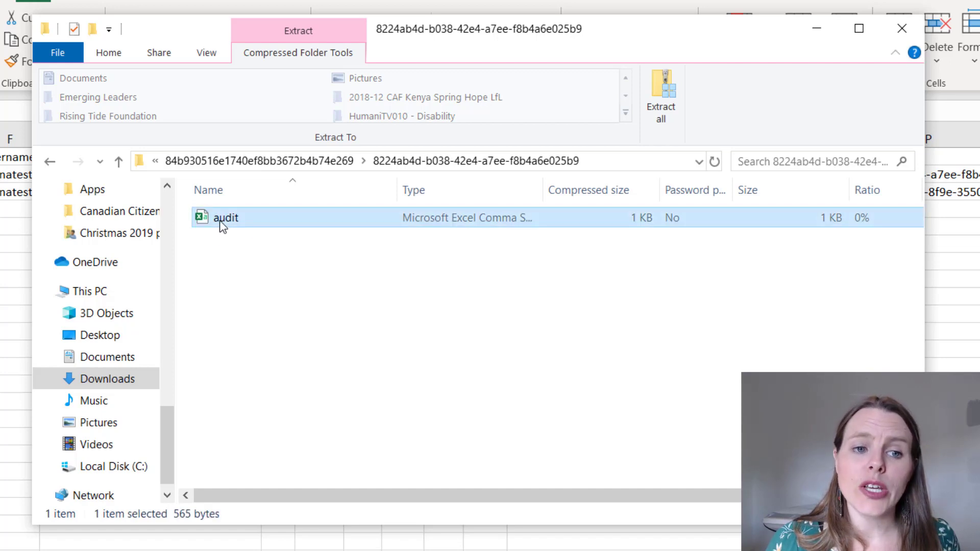
key(alt+F4)
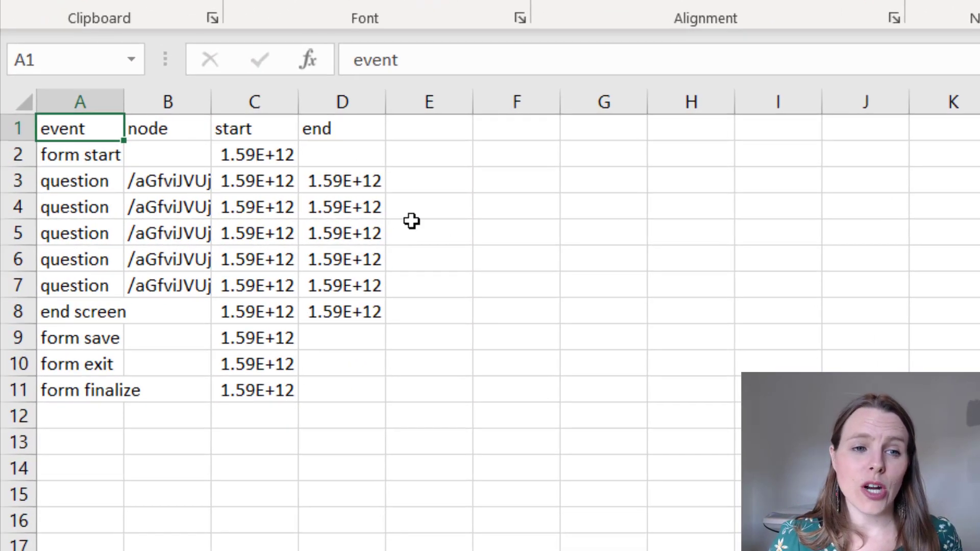
Step: AutoFit all columns of the audit sheet so the full node paths show
click(39, 101)
click(23, 102)
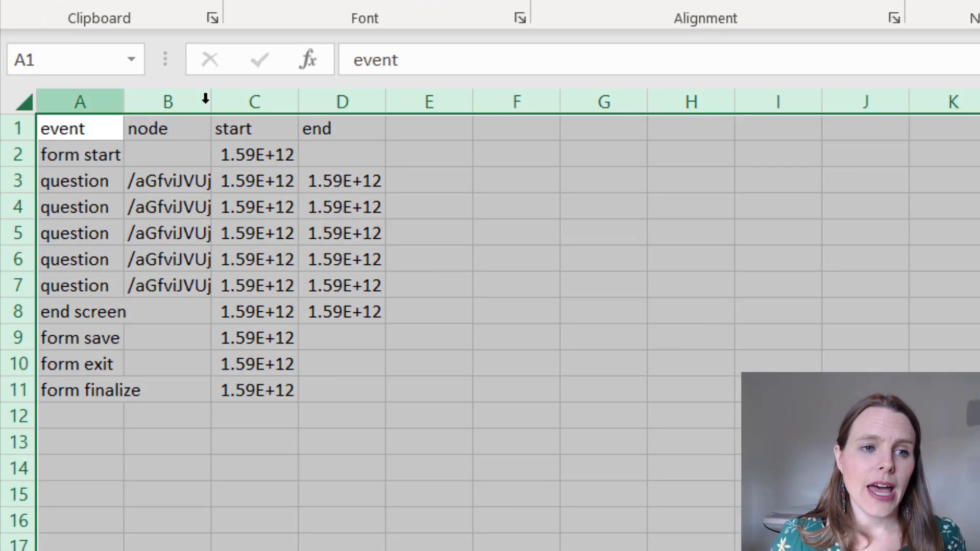
double_click(124, 102)
click(580, 256)
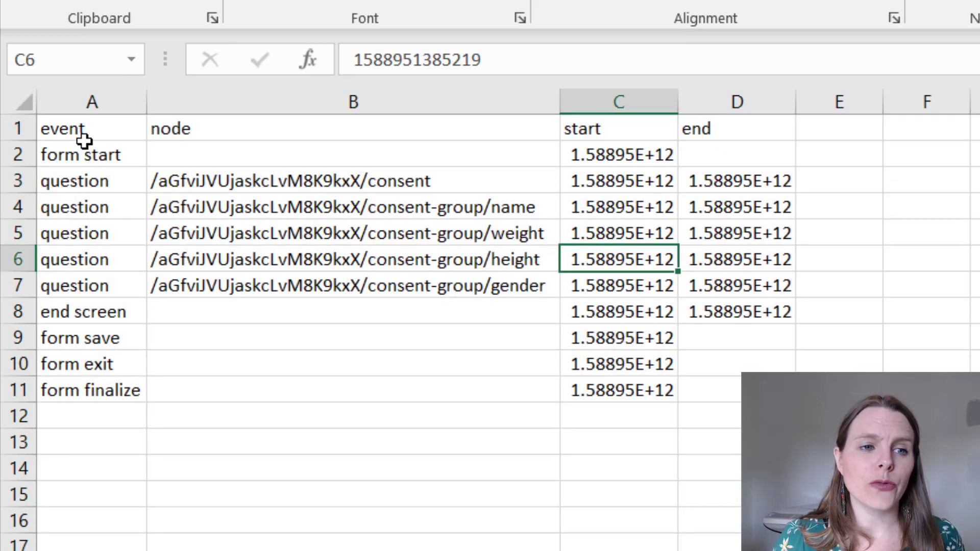
Step: Format start and end columns C:D as Number, showing timestamps like 1588951358884.00
drag(97, 101, 656, 104)
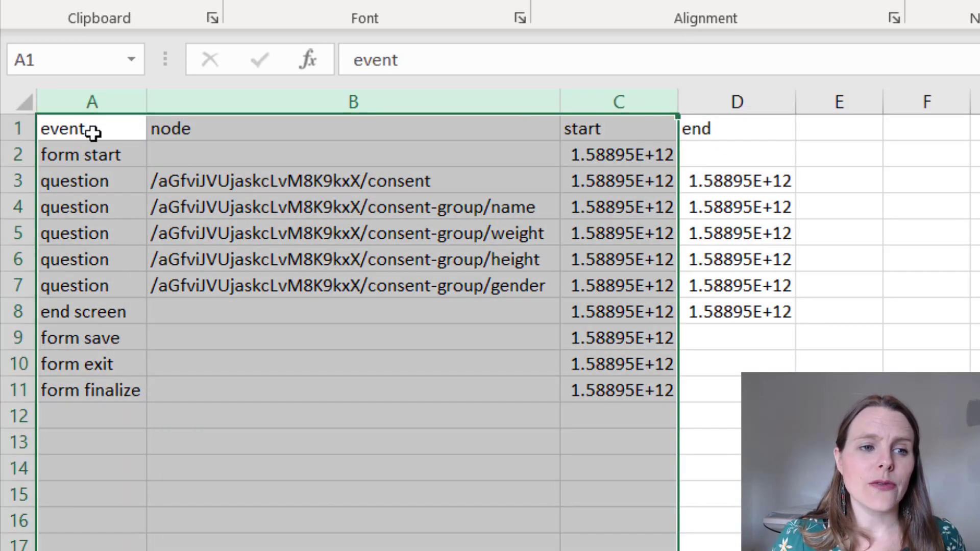
click(169, 131)
click(613, 127)
click(722, 128)
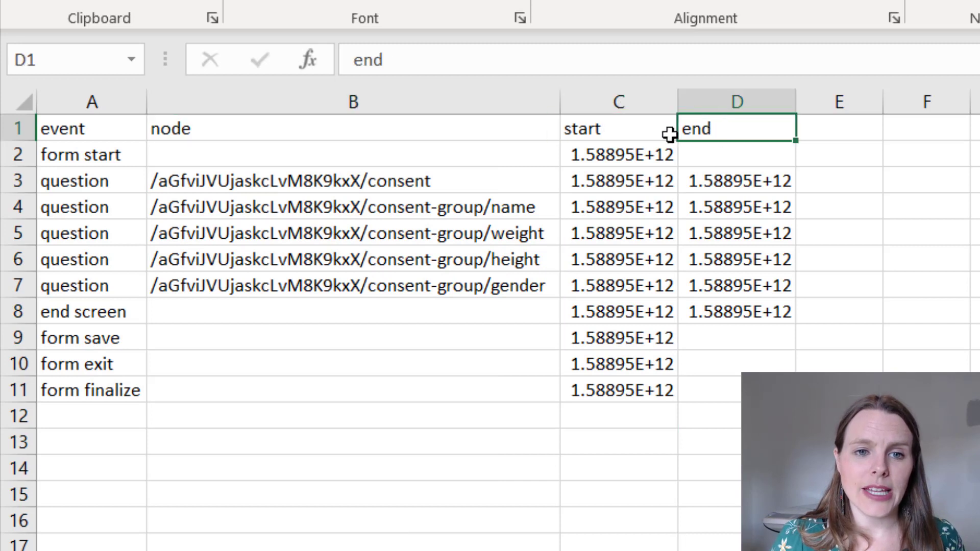
drag(659, 102, 769, 95)
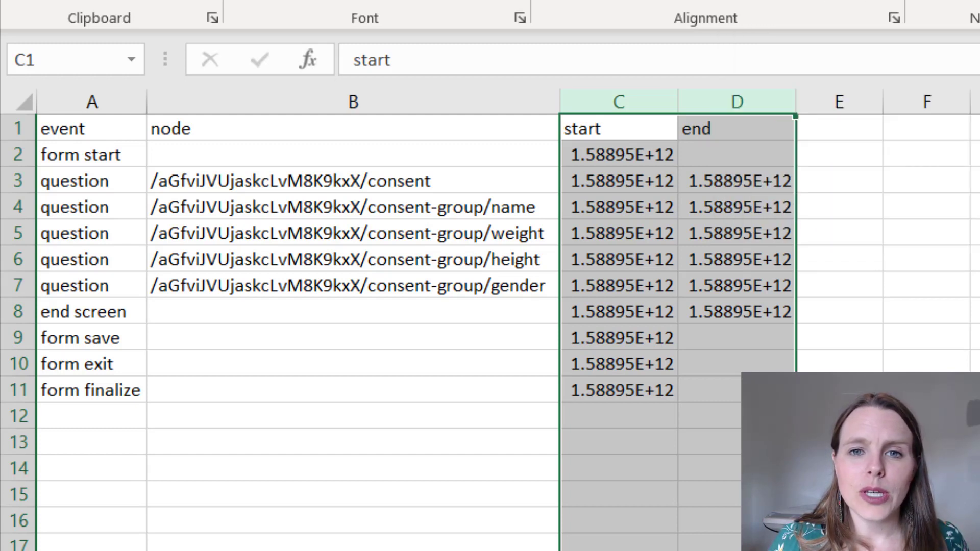
click(972, 5)
click(957, 44)
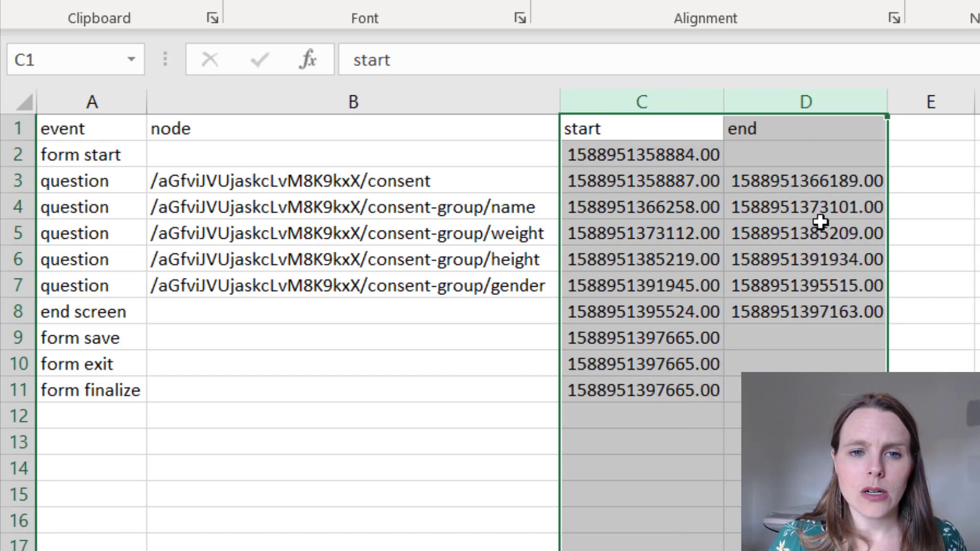
click(706, 226)
drag(657, 155, 805, 391)
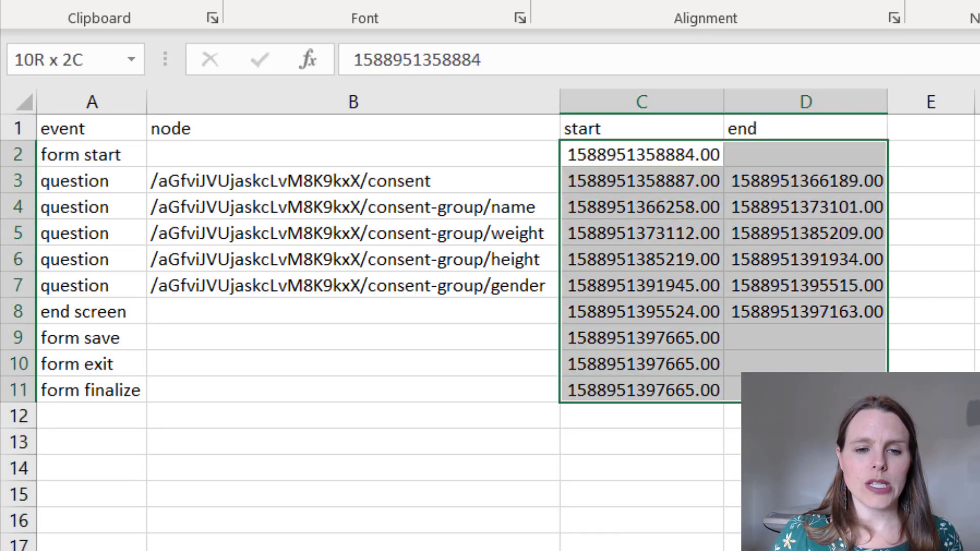
click(805, 391)
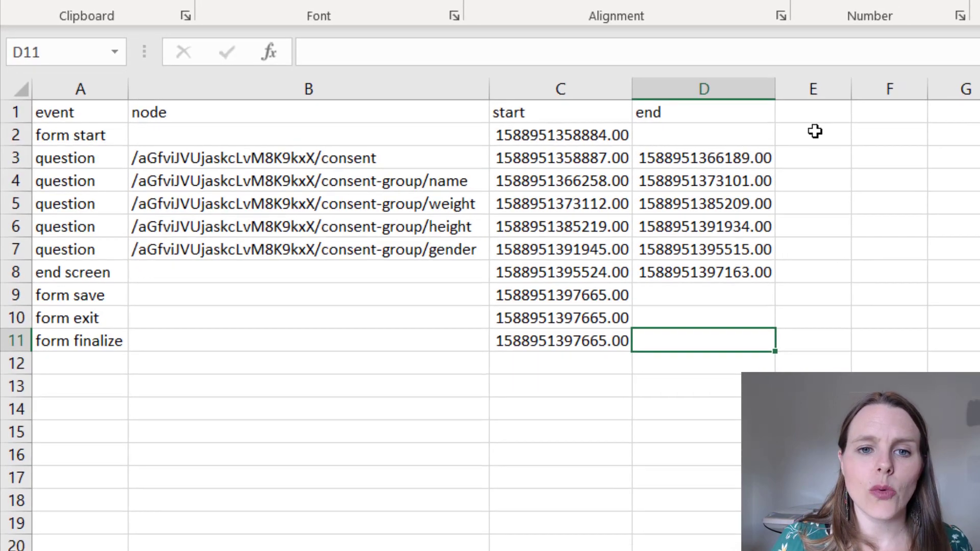
Step: Enter the header 'time-elapsed (s)' in cell E1
click(803, 157)
click(842, 108)
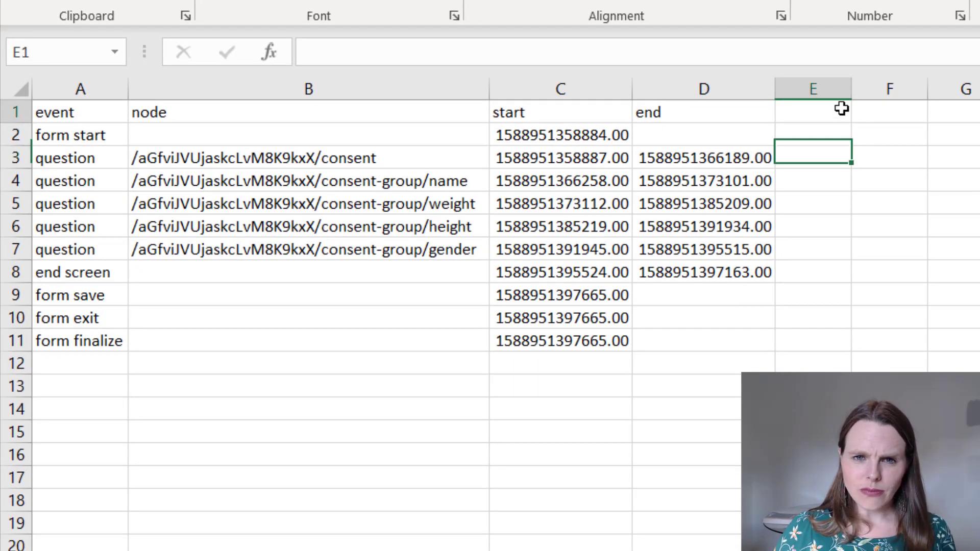
text(time)
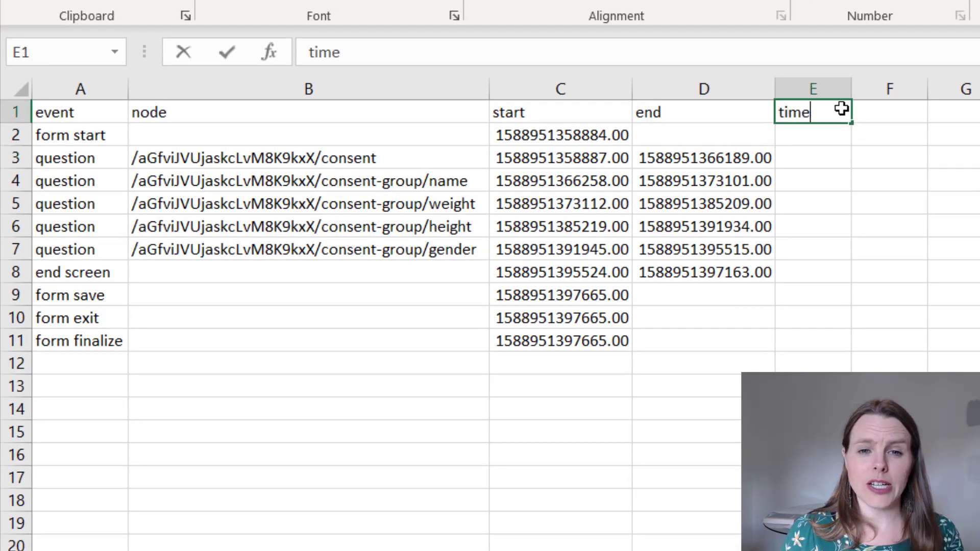
text(-elaps)
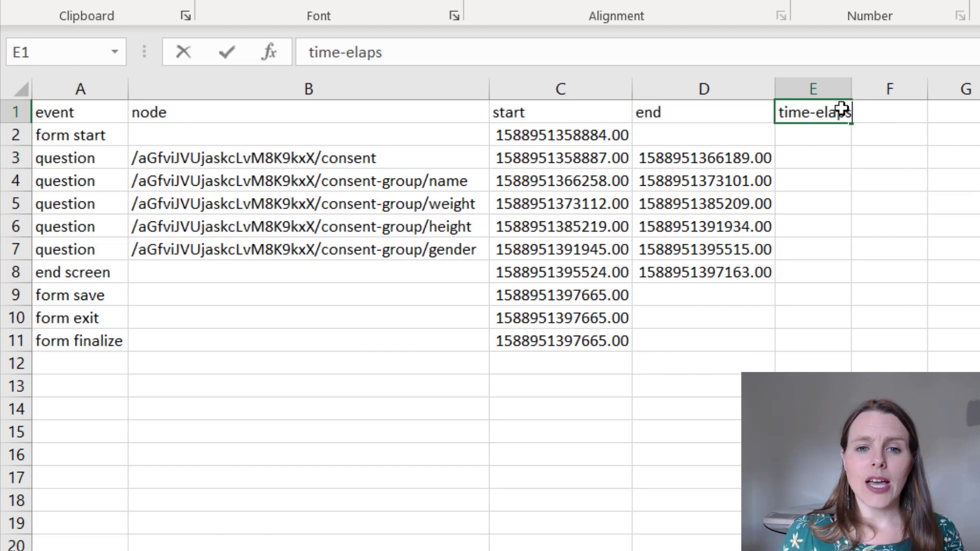
text(ed (s))
key(Return)
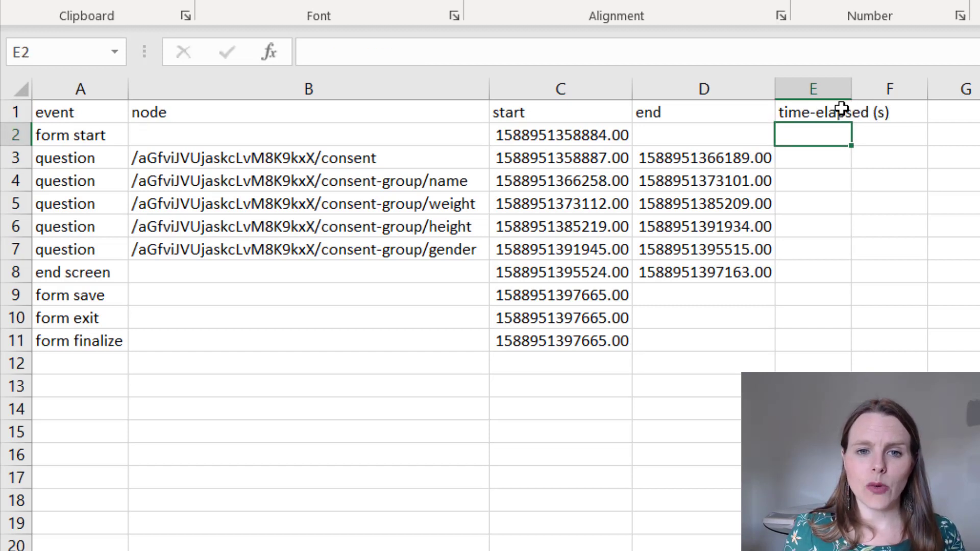
Step: Enter =D3-C3 in E3 to subtract the start time from the end time
key(Down)
key(Down)
key(Up)
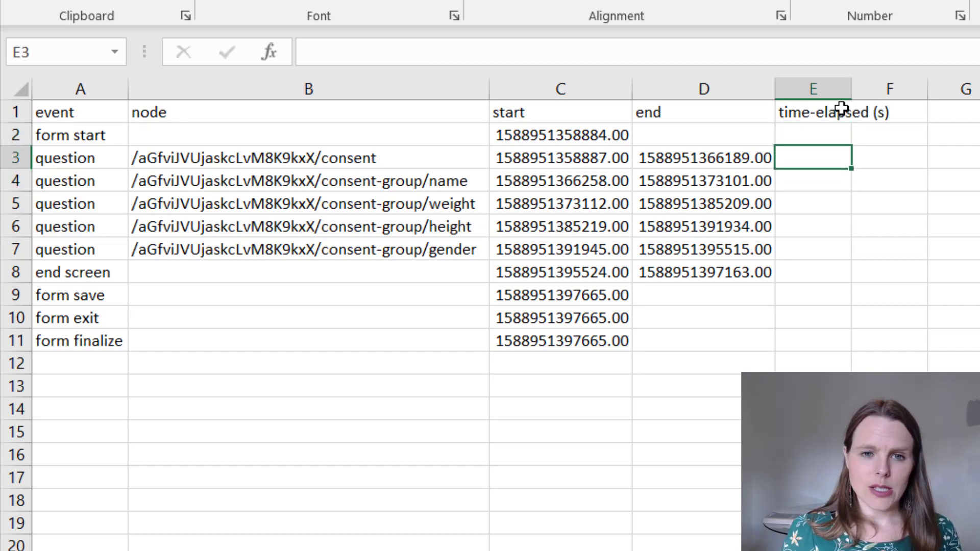
text(=)
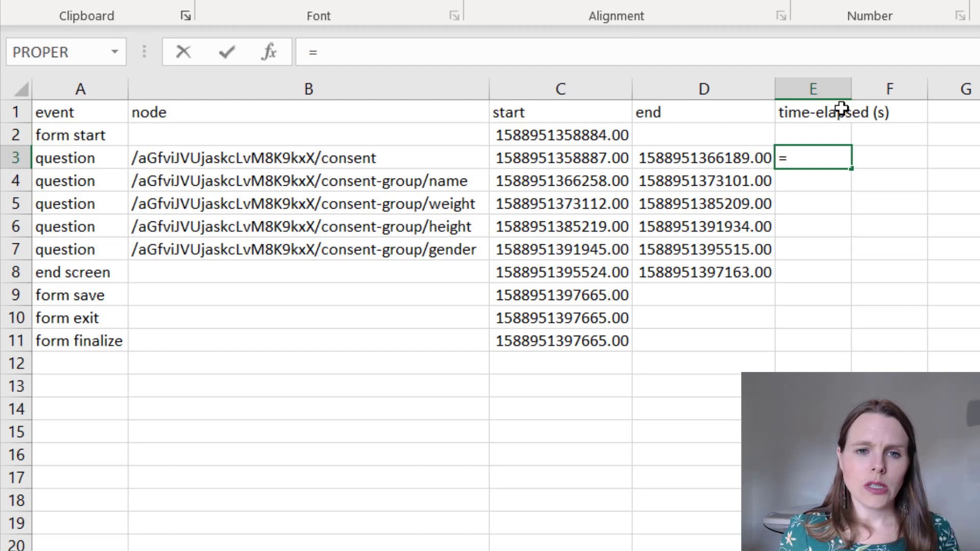
key(Left)
key(Up)
key(Down)
text(-)
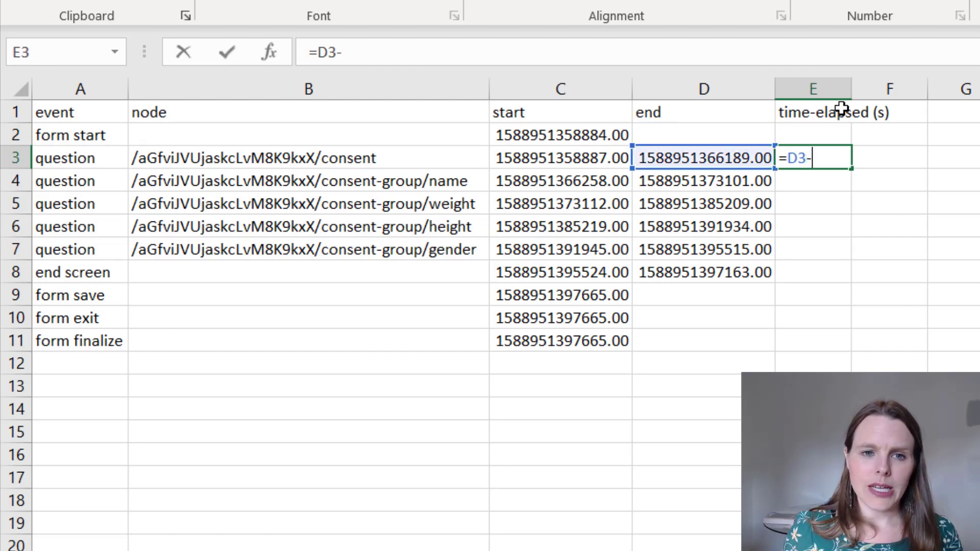
key(Left)
key(Left)
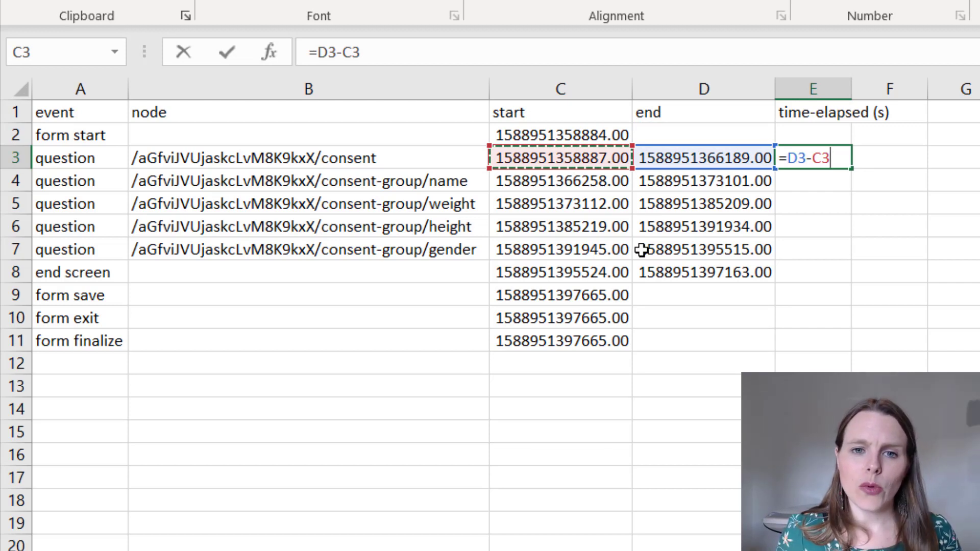
key(Return)
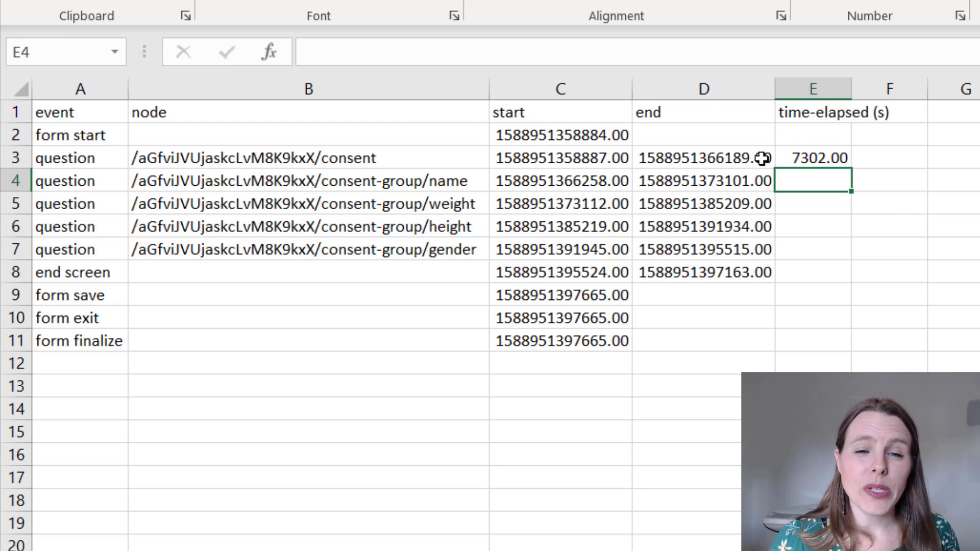
Step: Change E3 to =(D3-C3)/1000, giving 7.30 seconds for the consent question
click(821, 156)
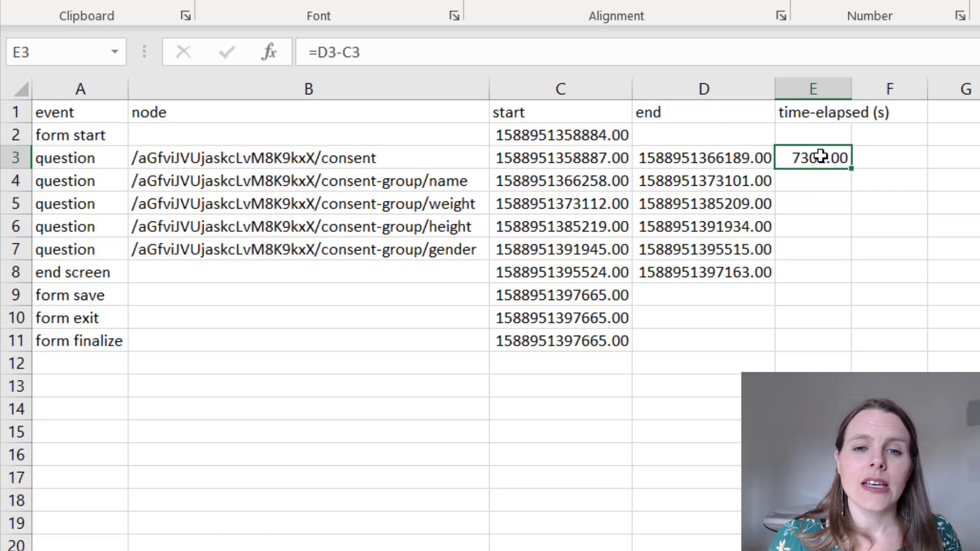
click(328, 52)
key(Left)
text(()
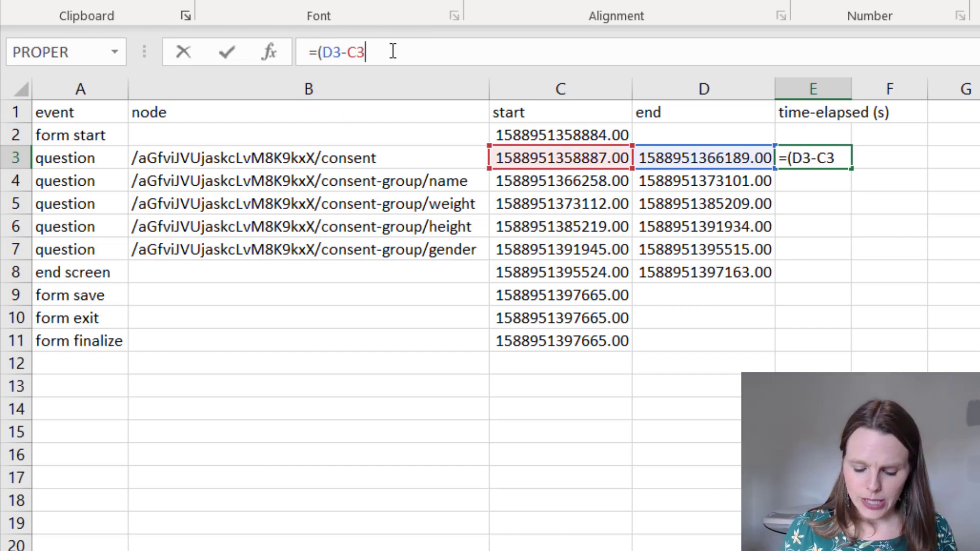
text()/1000)
key(Return)
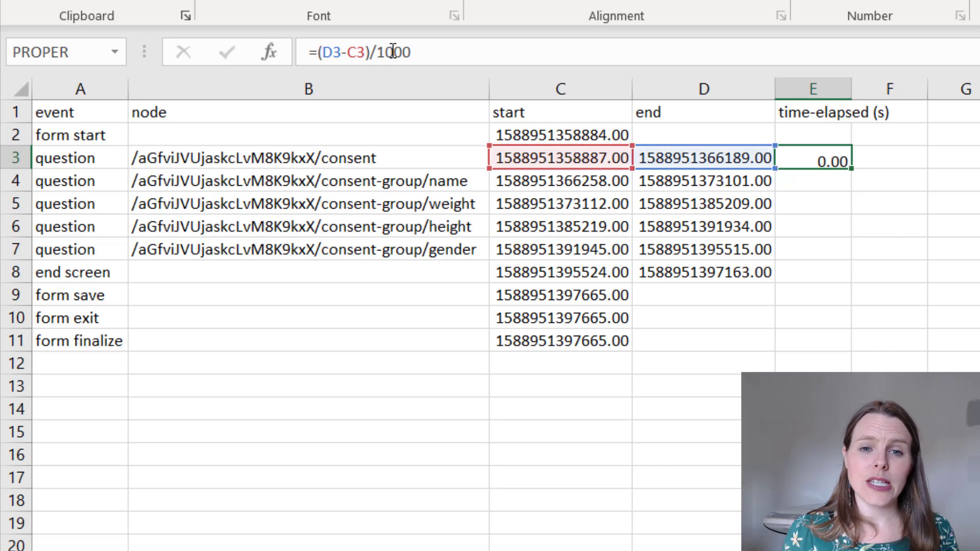
click(809, 157)
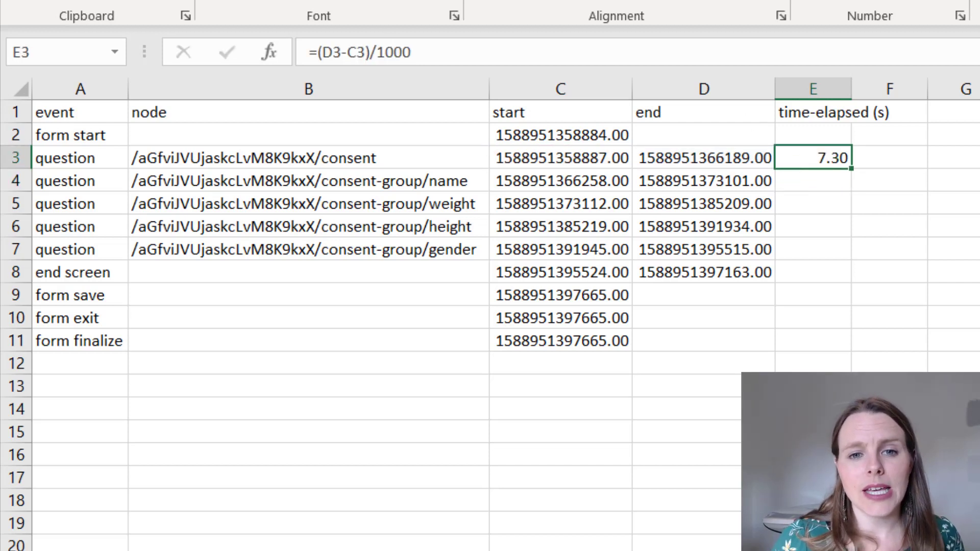
Step: Copy E3's elapsed-seconds formula down through E8, then spot-check formulas and node paths in rows 4–7
drag(852, 168, 854, 290)
click(832, 248)
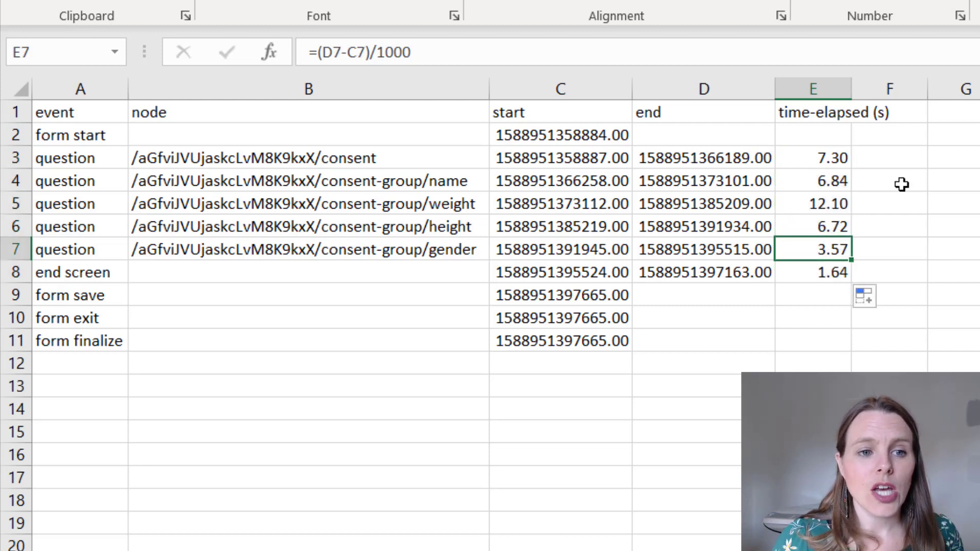
click(459, 184)
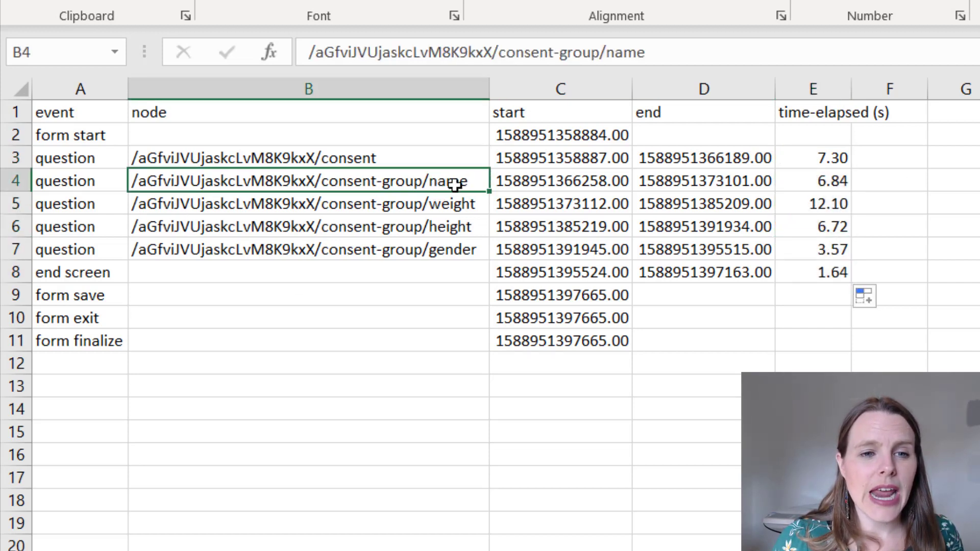
click(821, 178)
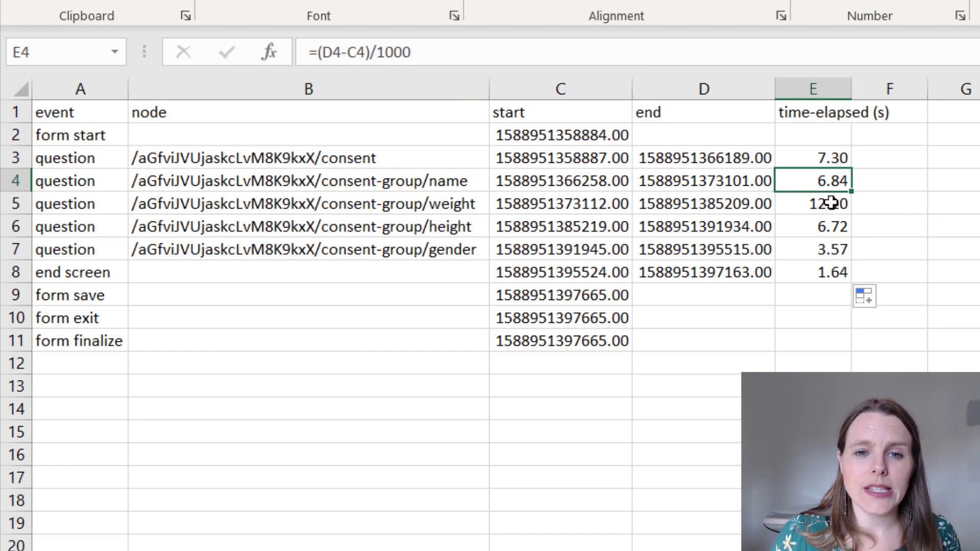
click(832, 203)
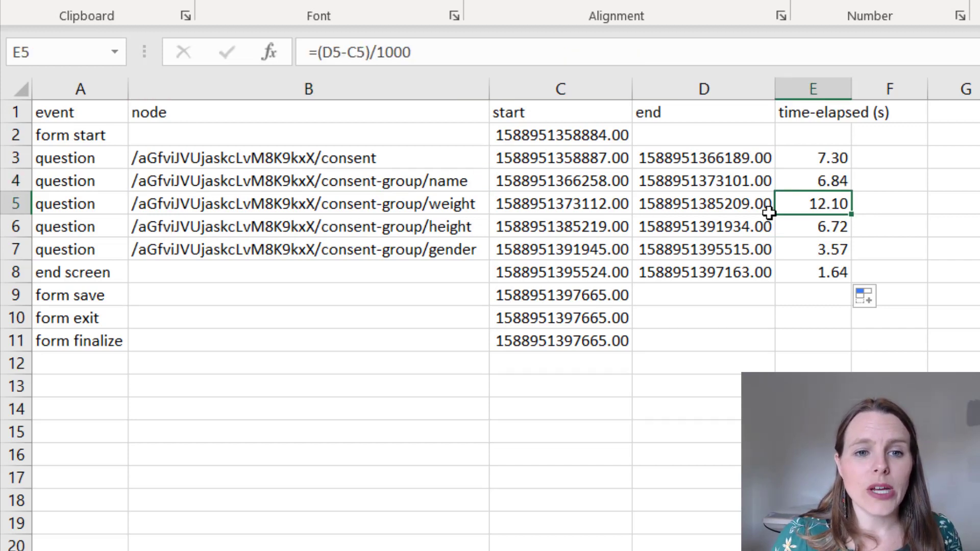
click(457, 231)
click(802, 221)
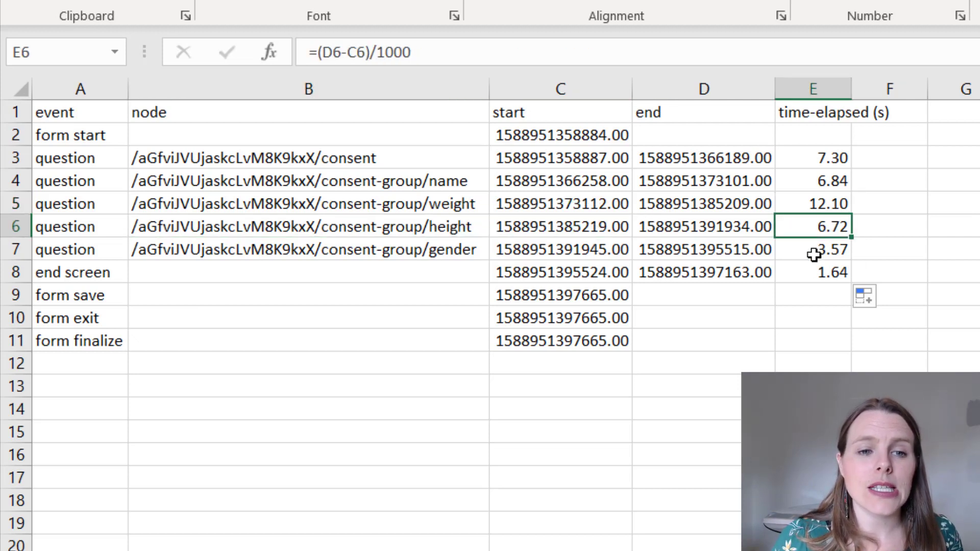
click(465, 248)
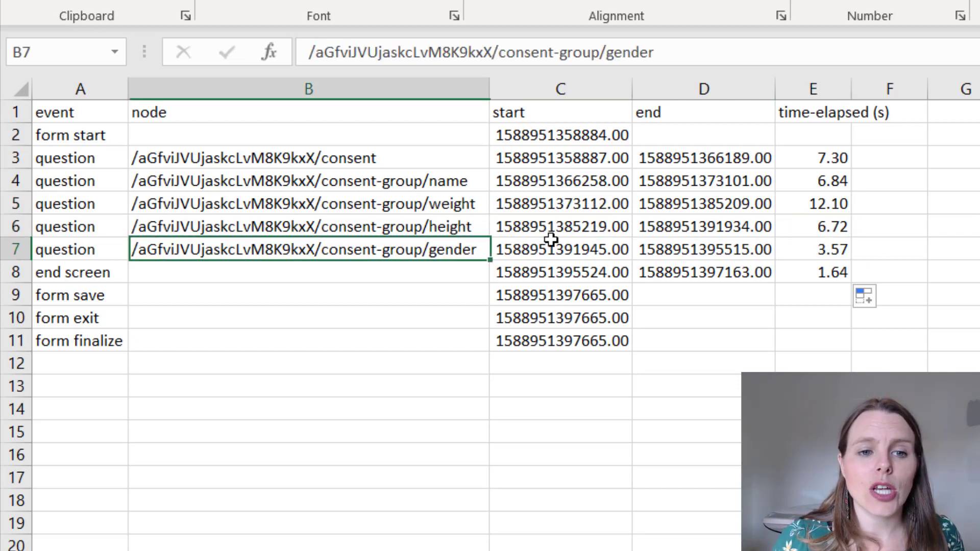
click(841, 250)
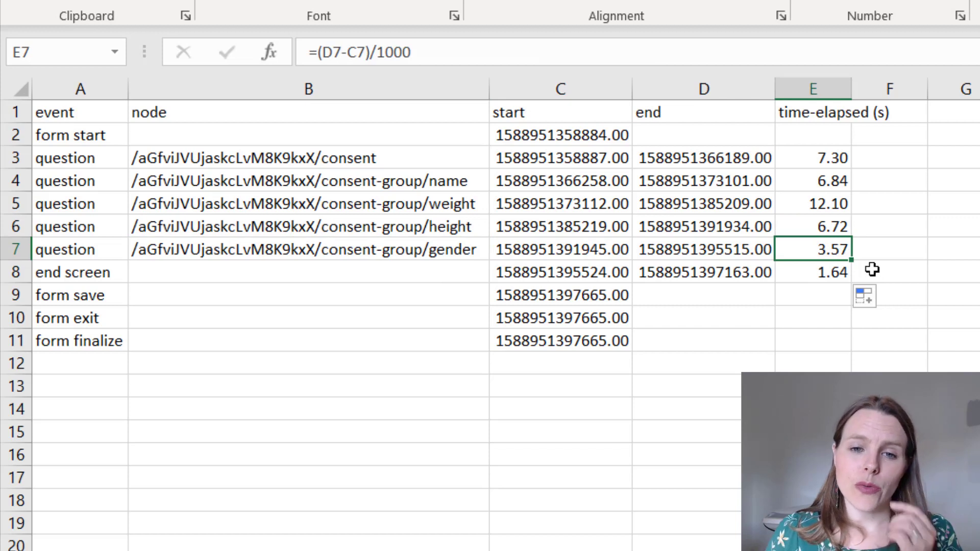